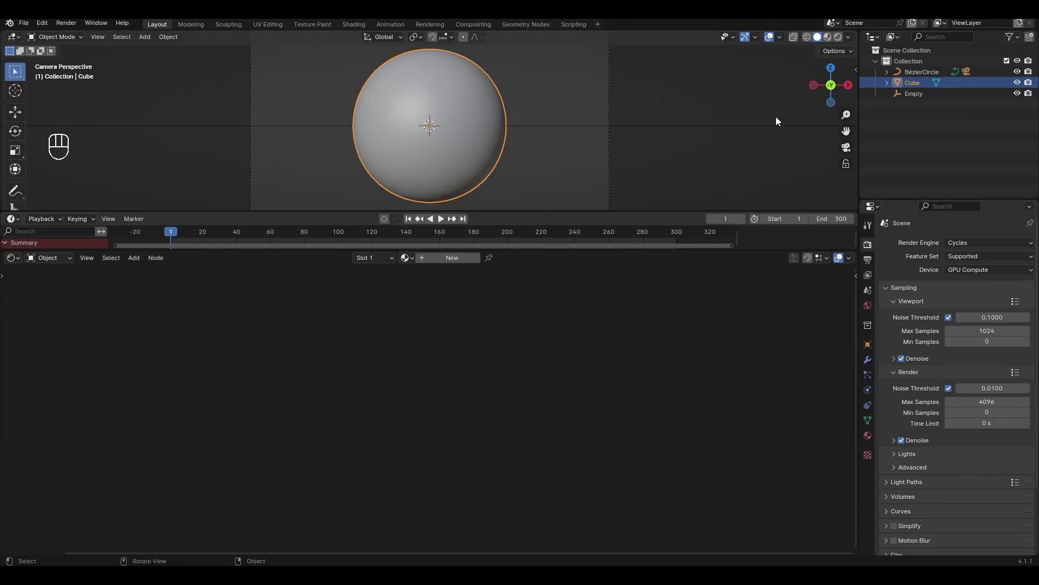
Create a new material for the sphere and rename it 'lava', keeping its Principled BSDF
click(828, 37)
click(452, 258)
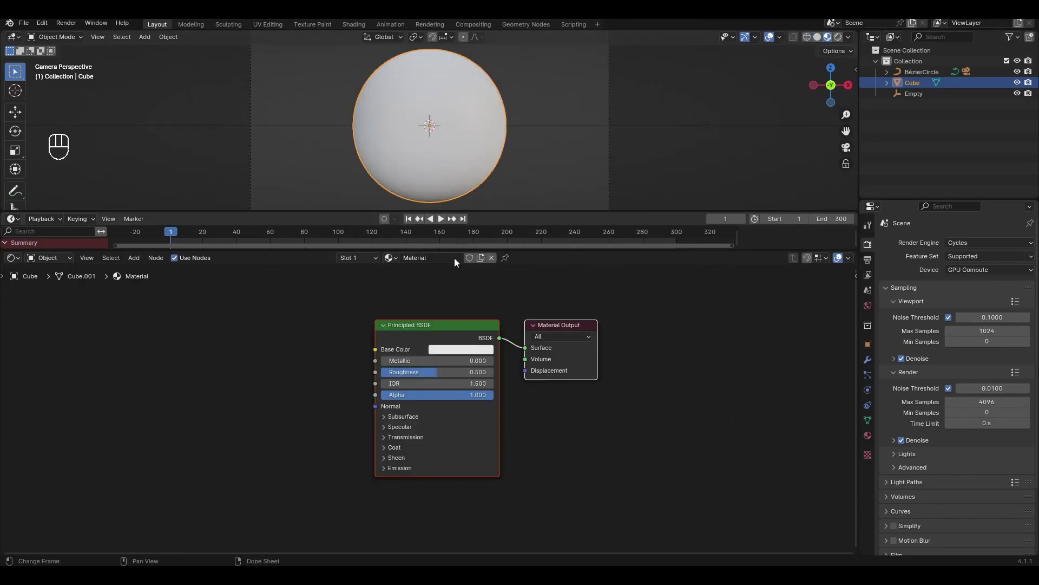
click(451, 258)
middle_drag(324, 368, 511, 376)
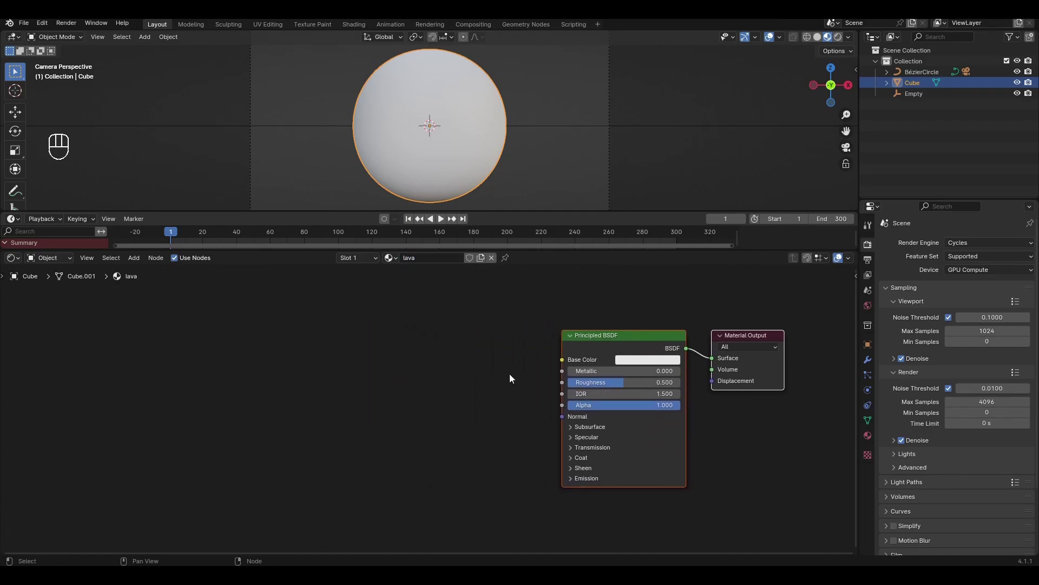
key(shift+a)
Add a Color Ramp and connect its colour to the Principled BSDF Base Color
text(c)
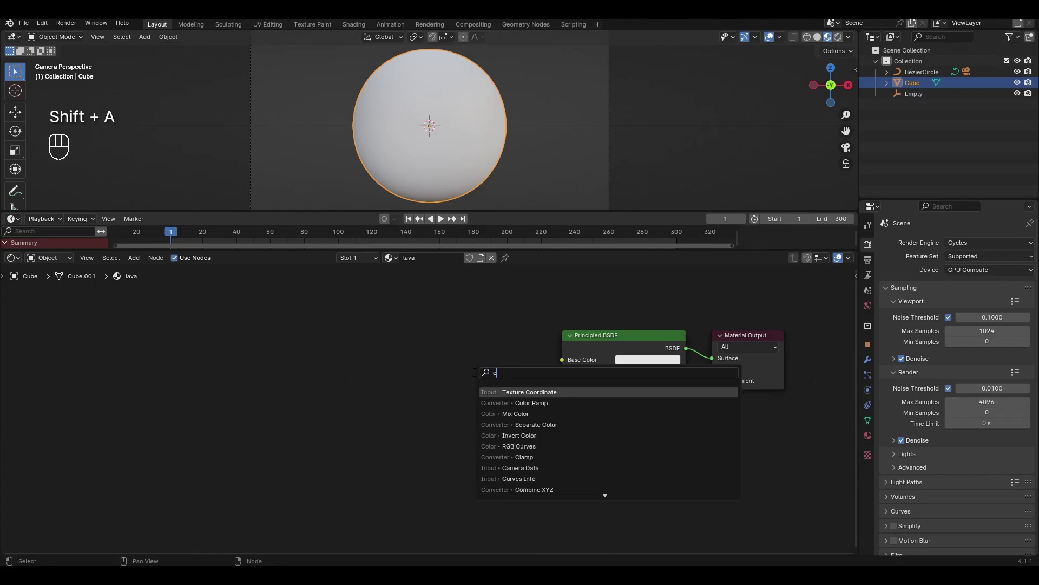
click(485, 403)
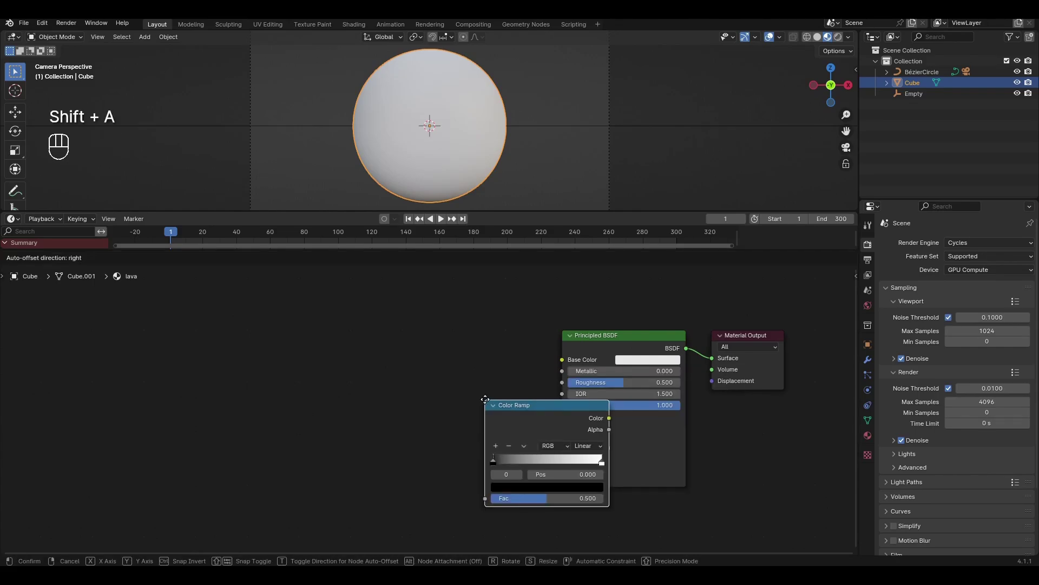
click(412, 340)
drag(533, 356, 563, 359)
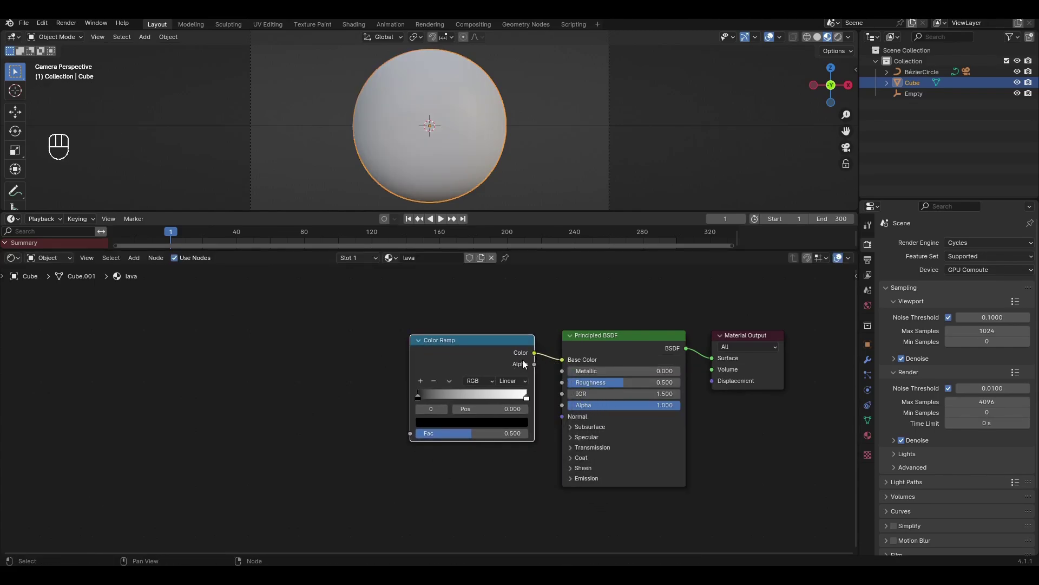
middle_drag(362, 380, 480, 383)
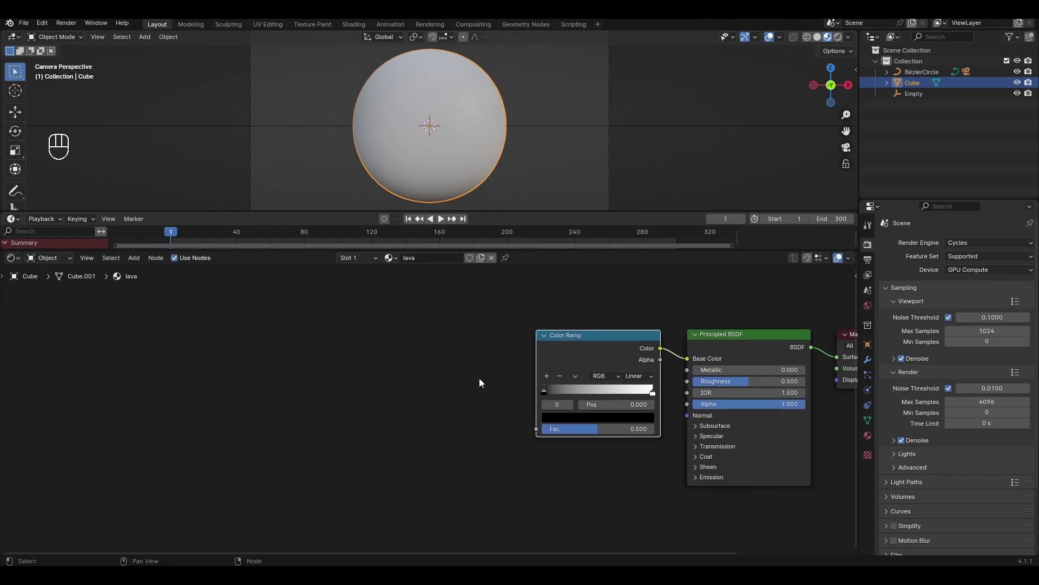
Add a Noise Texture and feed its Fac into the Color Ramp
key(shift+a)
click(470, 372)
text(noise)
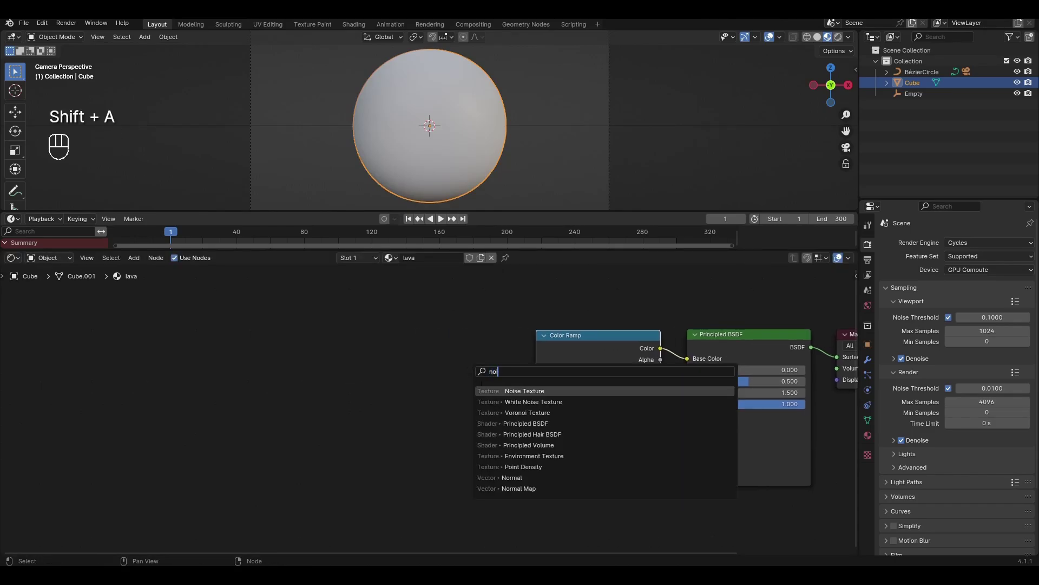
key(Return)
click(452, 332)
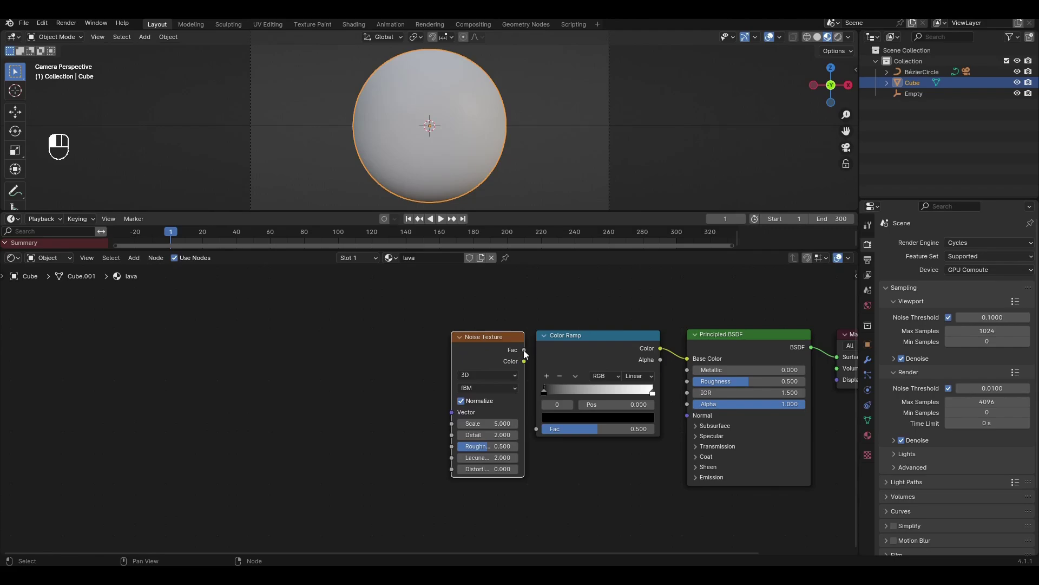
drag(524, 353, 534, 421)
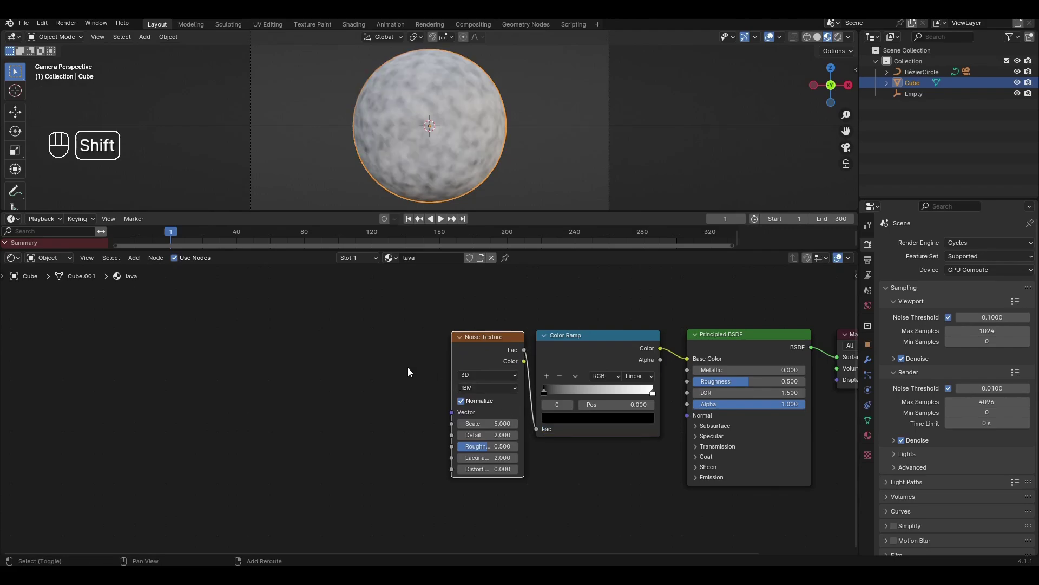
Add a Mapping node connected to the Noise Texture's Vector input
key(shift+a)
text(ma)
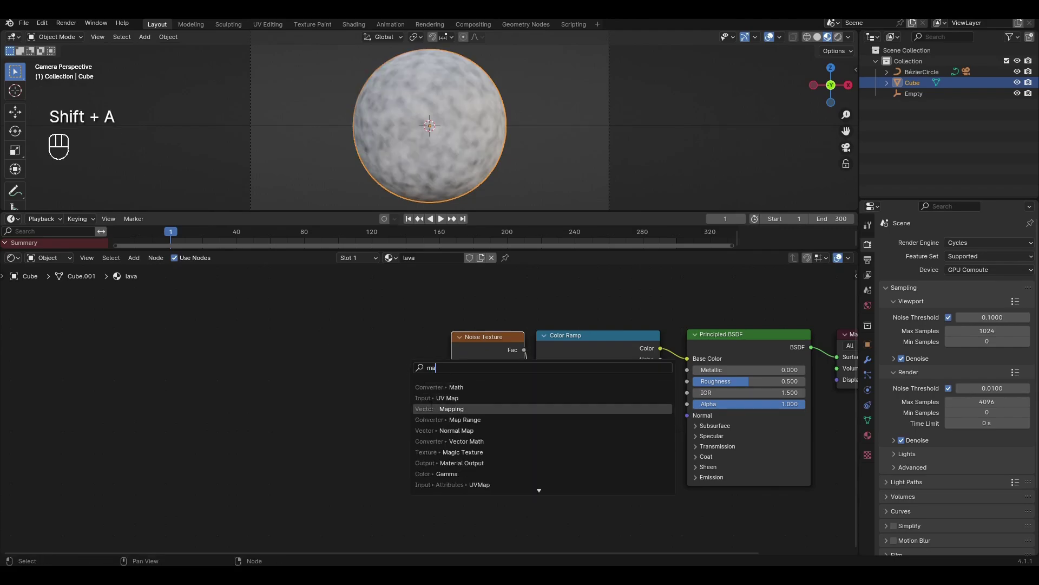
click(432, 408)
click(441, 349)
drag(440, 350, 451, 412)
middle_drag(333, 413, 502, 409)
Add a Texture Coordinate node and feed its Generated output into the Mapping node
key(shift+a)
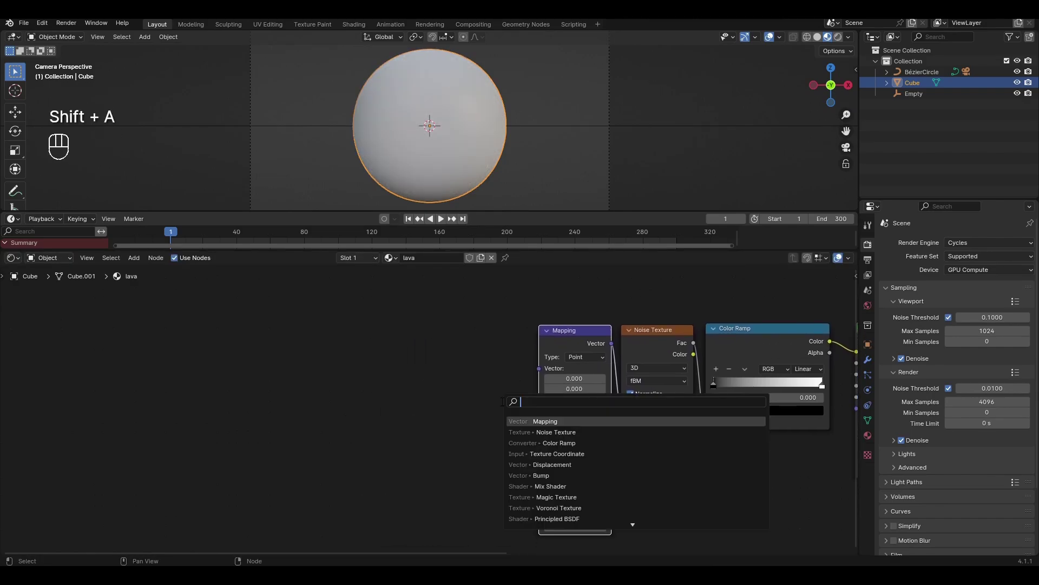
text(texture c)
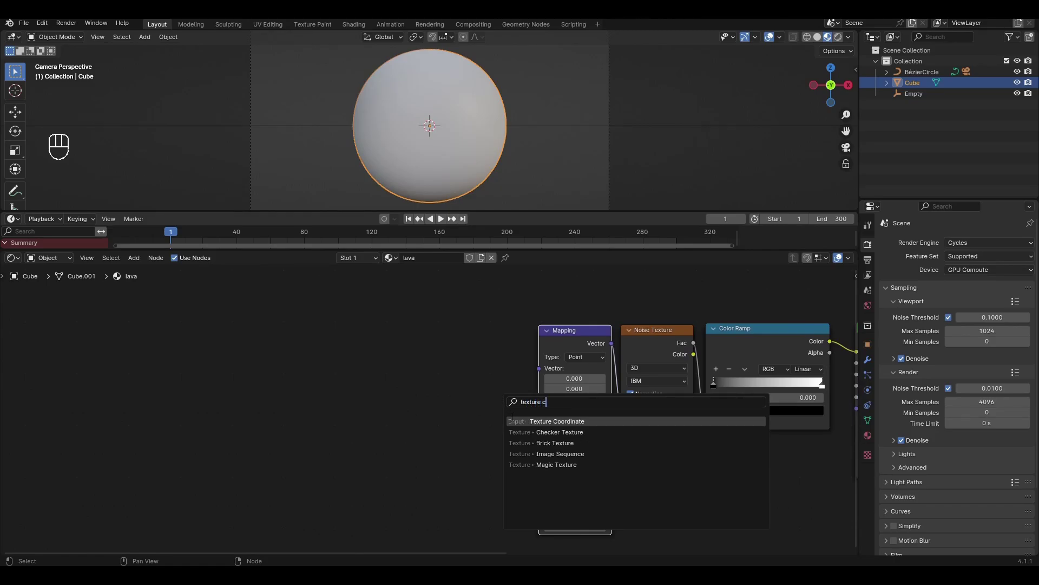
key(Return)
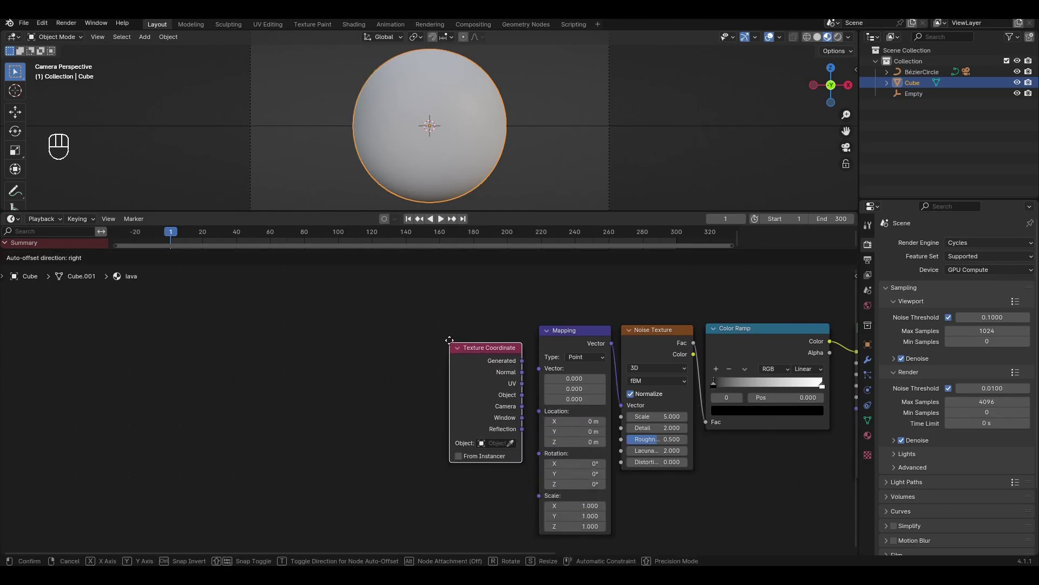
click(449, 329)
drag(520, 341, 539, 368)
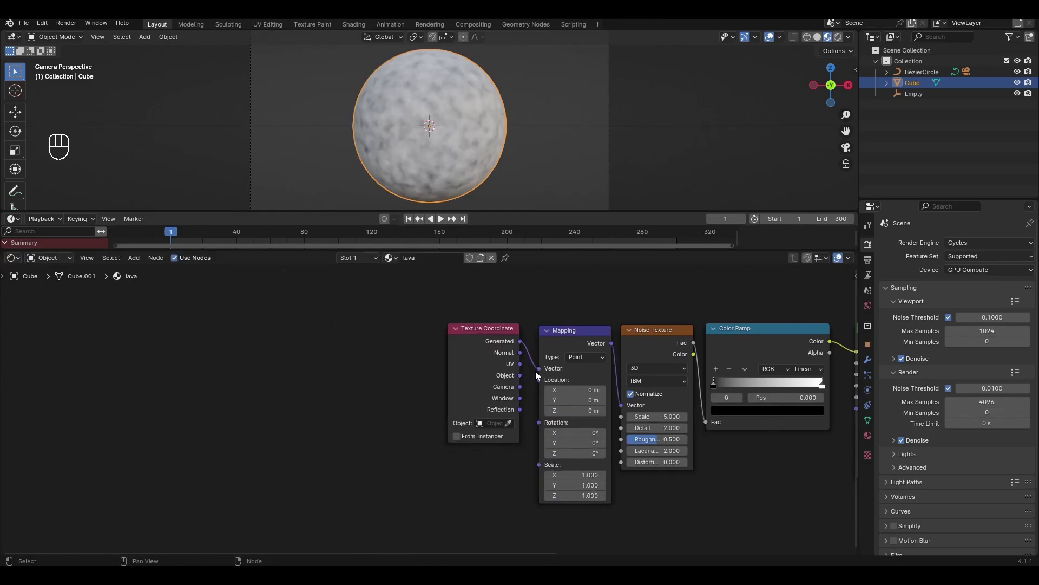
middle_drag(701, 506, 482, 492)
scroll(488, 482, up, 3)
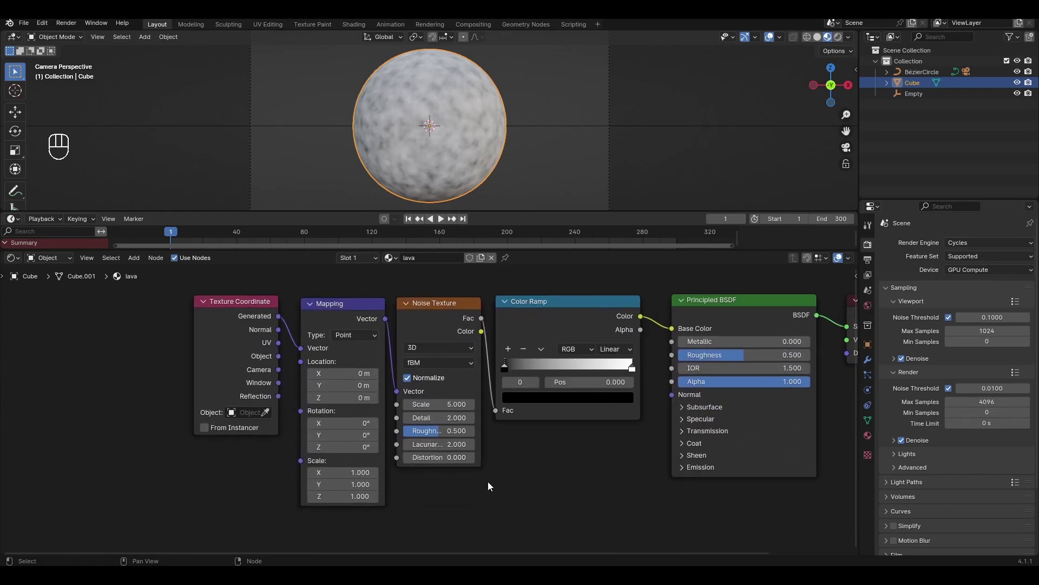
Give the Noise Texture Scale 1.35, Detail 8, Roughness 0.7 and Distortion 3.5
click(449, 404)
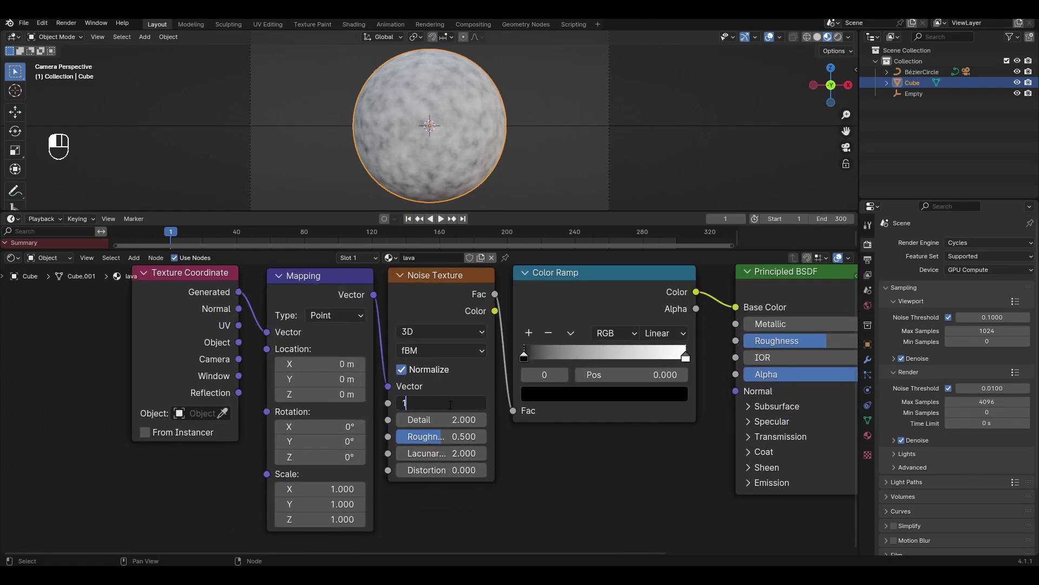
text(1.35)
key(Return)
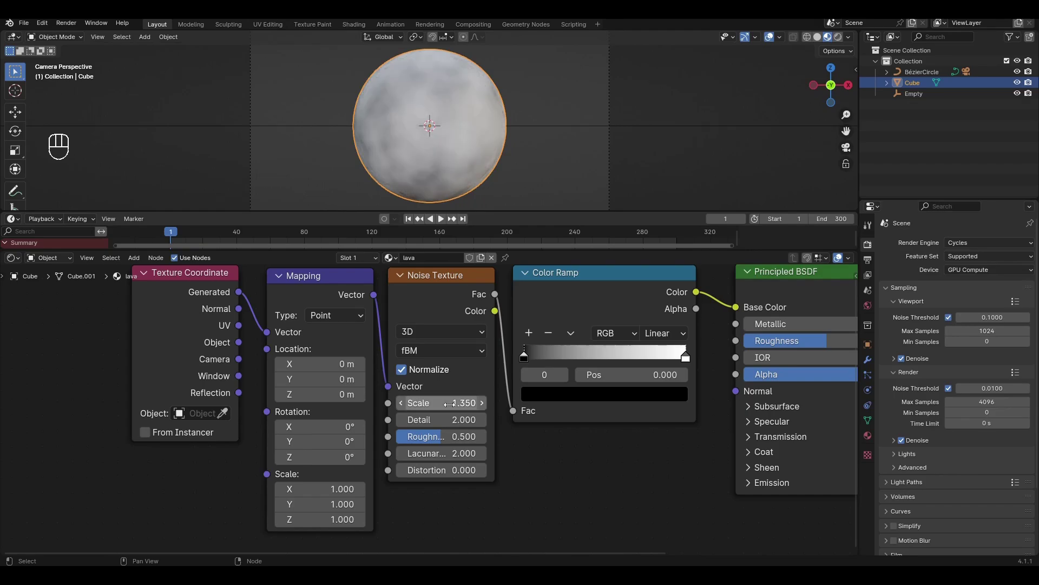
click(444, 420)
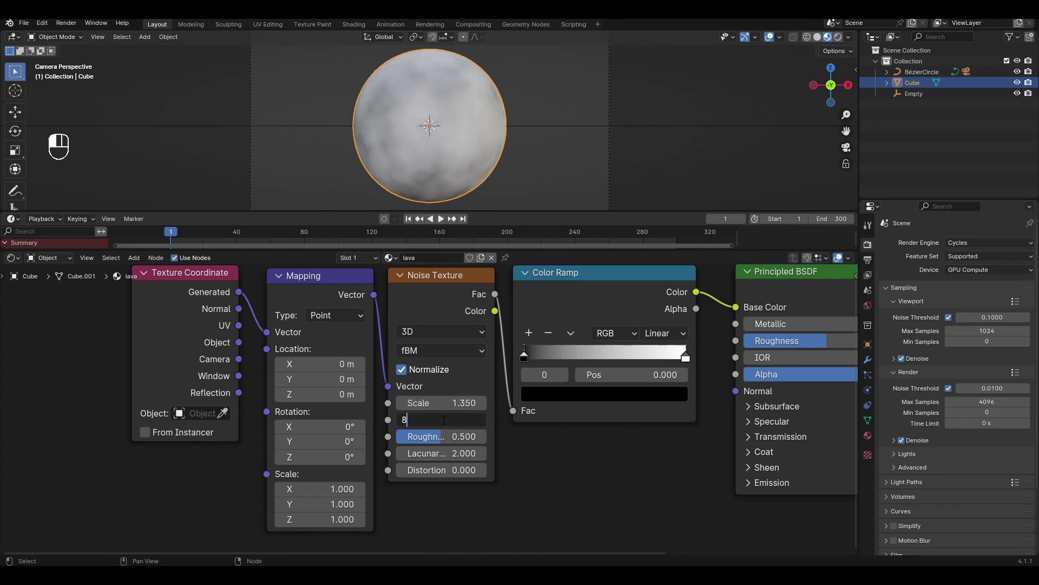
drag(444, 436, 452, 437)
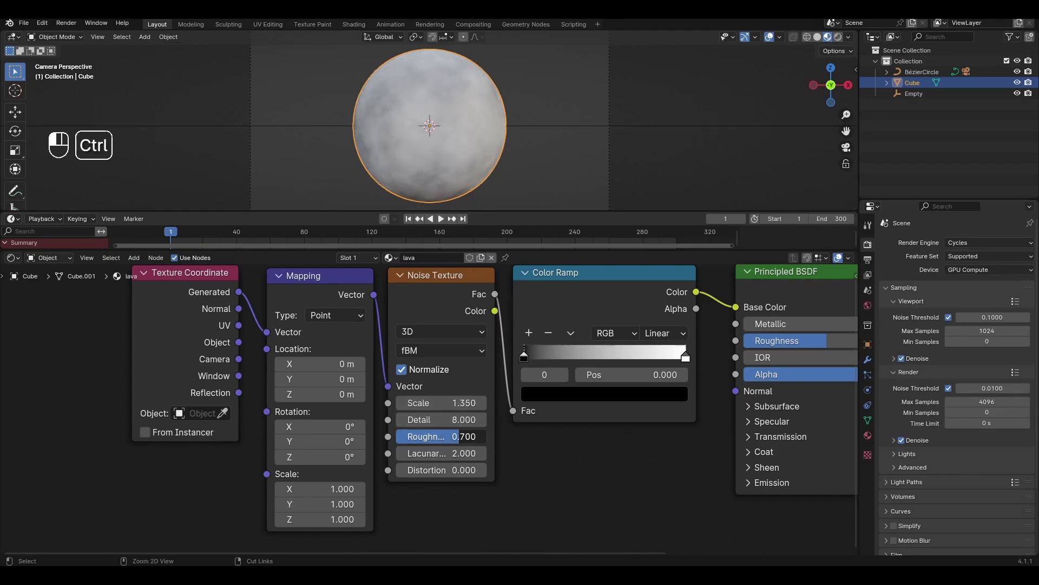
click(455, 469)
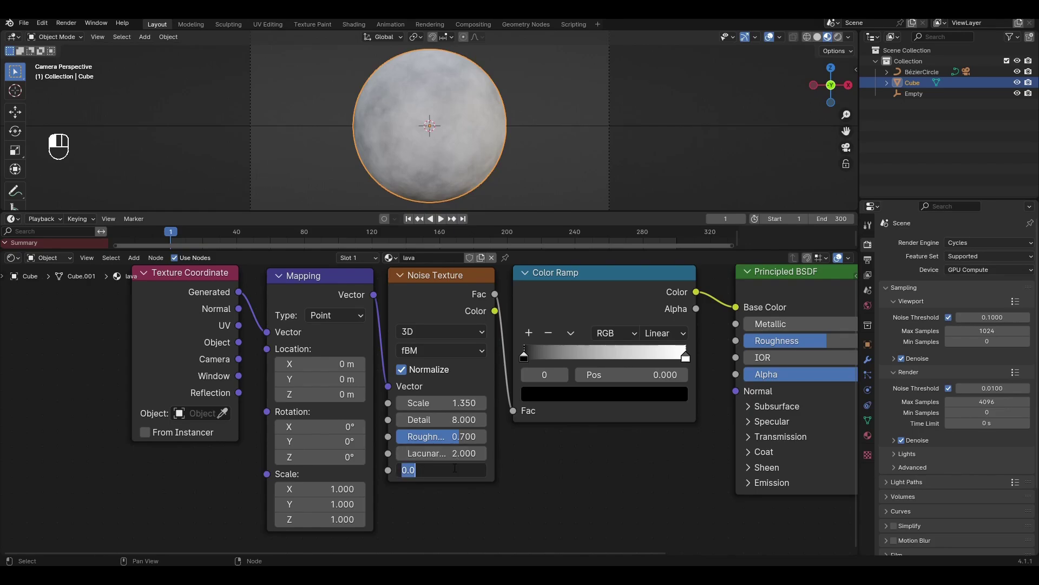
key(Return)
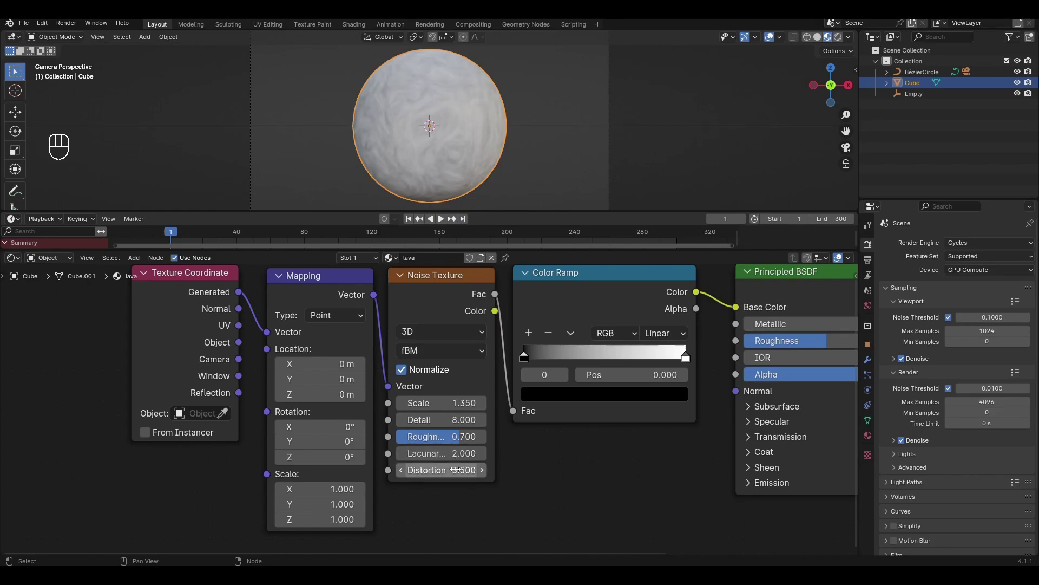
Move the Color Ramp's black stop to position 0.35
middle_drag(570, 464, 396, 493)
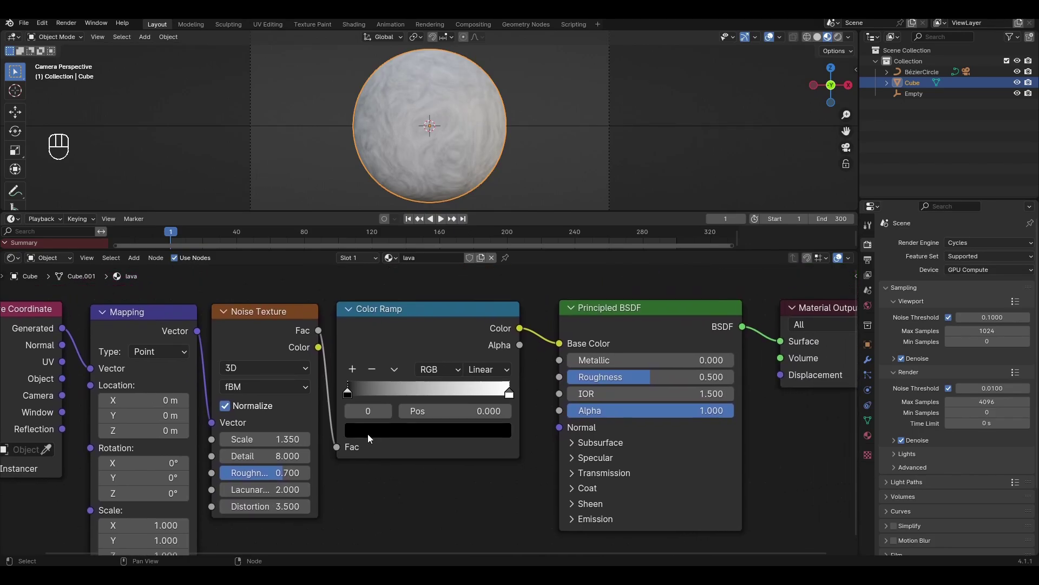
click(453, 409)
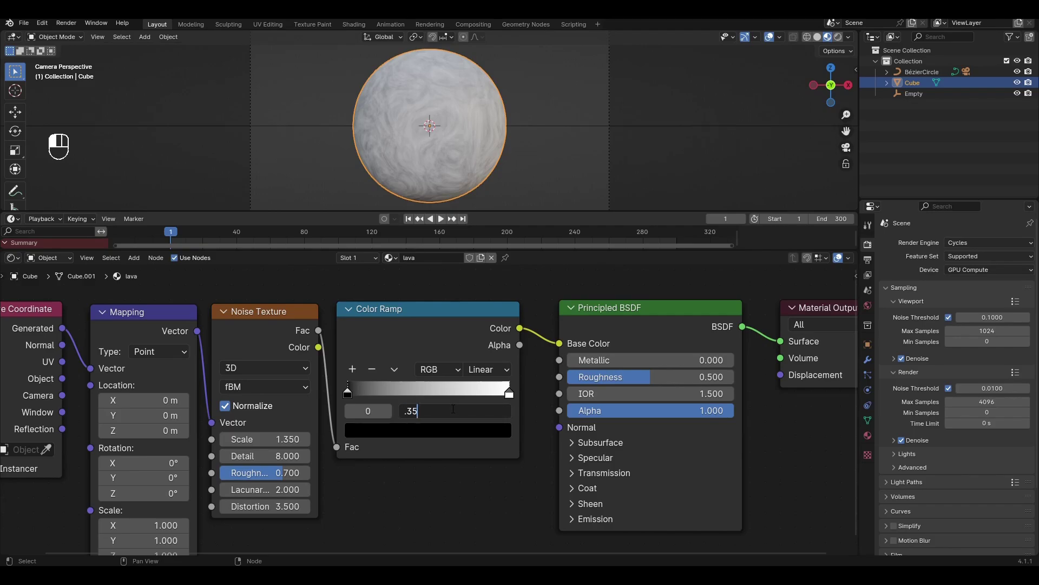
text(.35)
key(Return)
Darken the ramp's white end stop to a Value of about 0.077
click(514, 399)
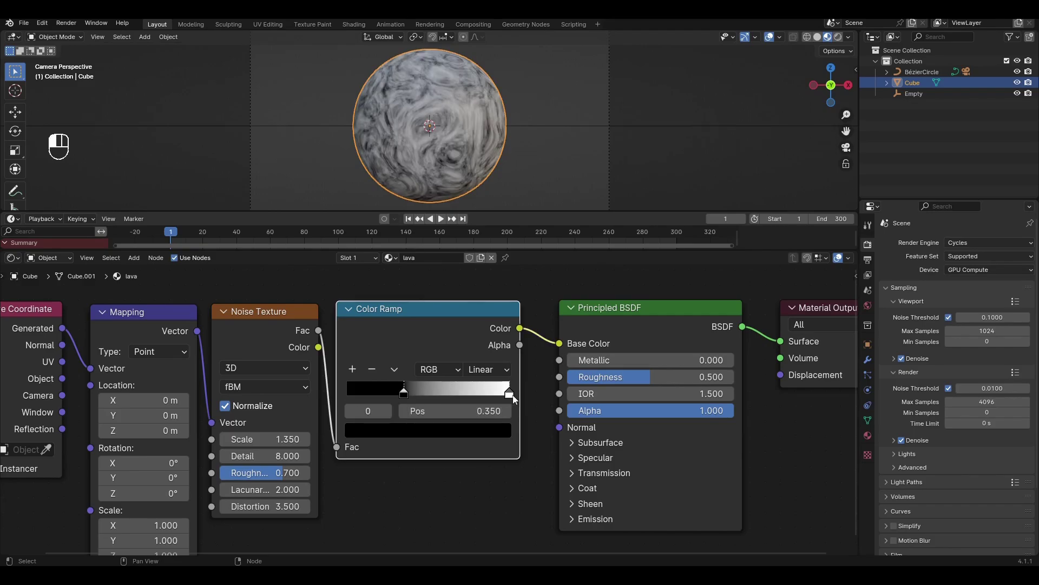
click(510, 394)
click(506, 431)
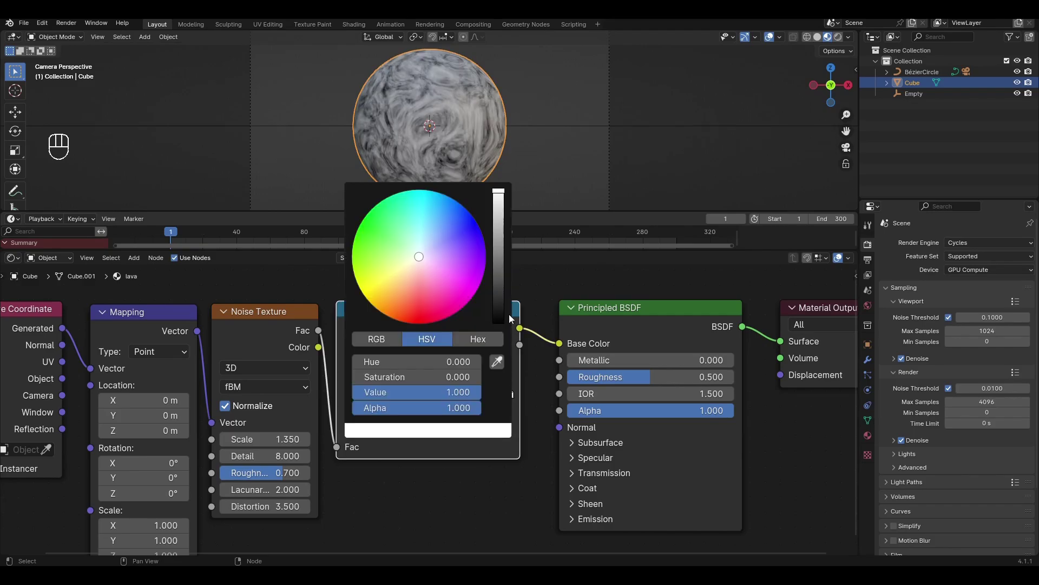
drag(499, 287, 499, 281)
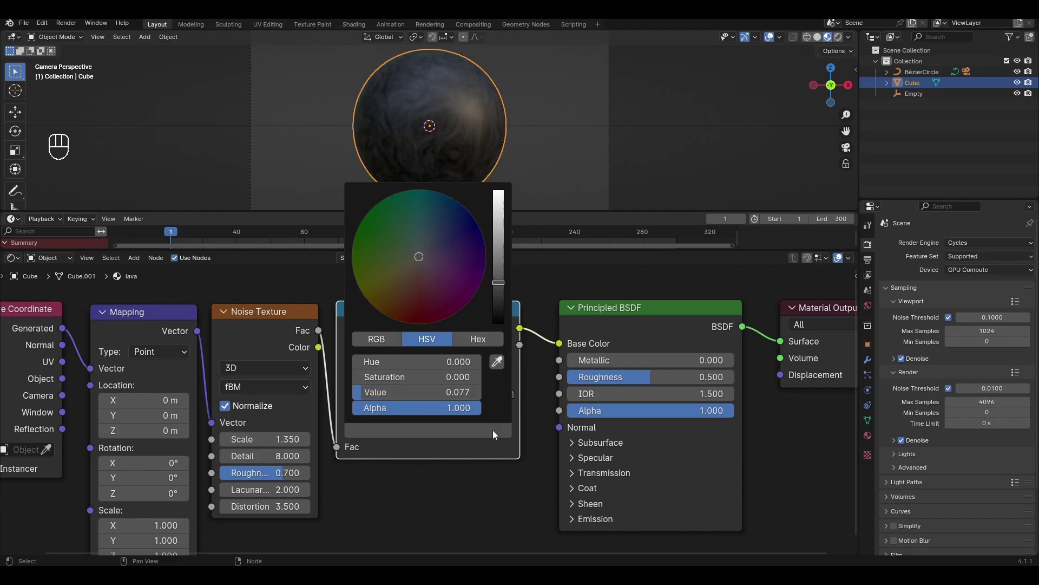
key(Home)
scroll(476, 489, down, 1)
middle_drag(470, 487, 468, 396)
Set the Principled BSDF Emission Strength to 3
click(527, 395)
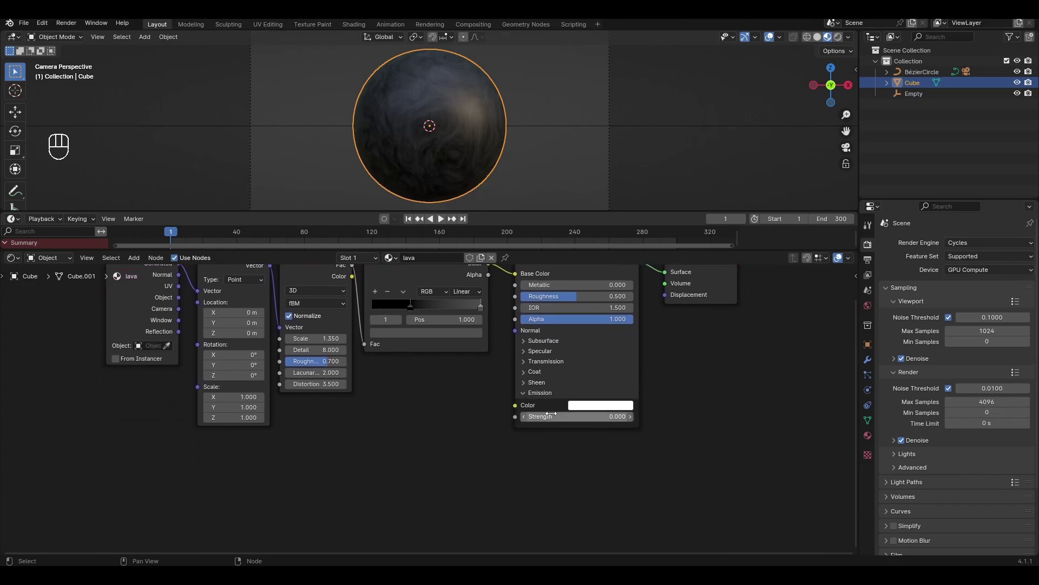
click(552, 414)
text(3)
key(Return)
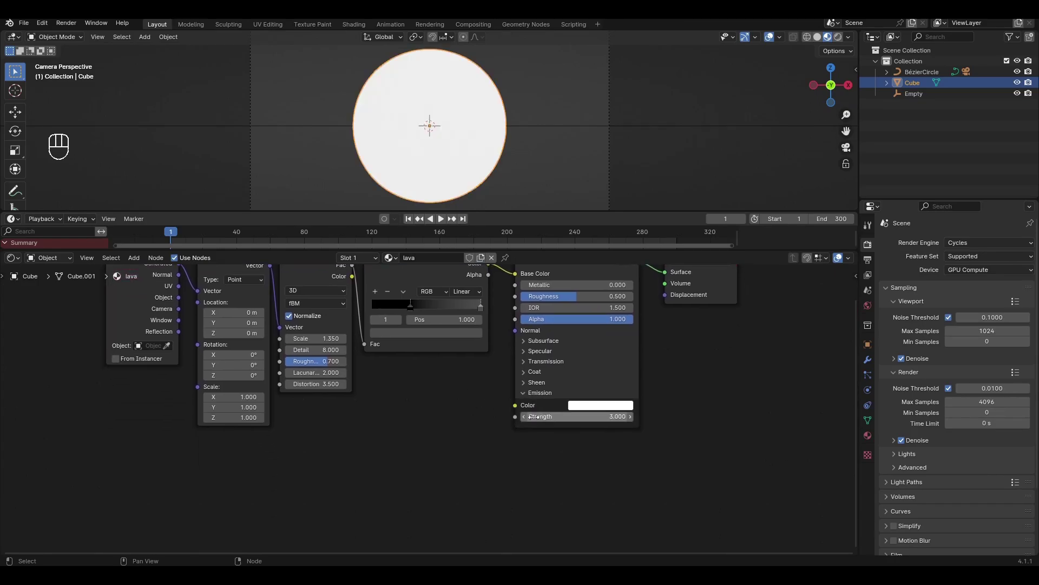
Add a second Color Ramp and link its colour into Emission Color
key(shift+a)
text(color)
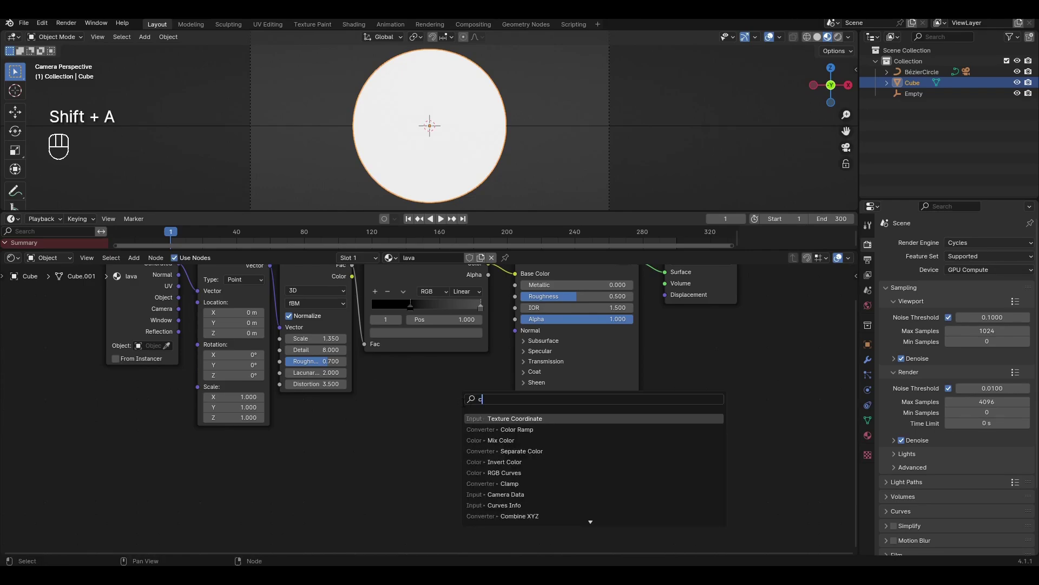
key(Return)
click(373, 387)
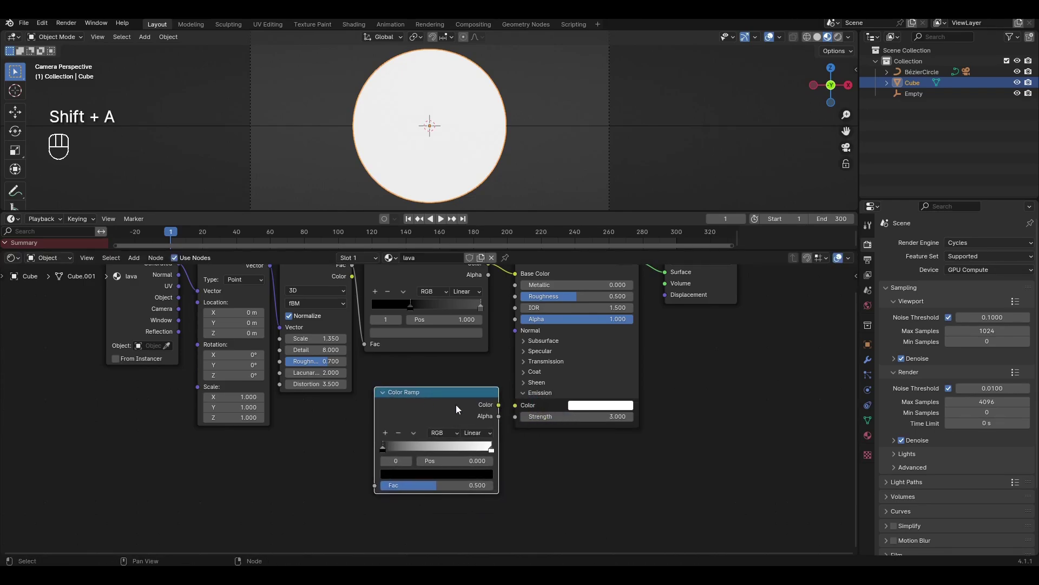
drag(498, 405, 516, 410)
key(Home)
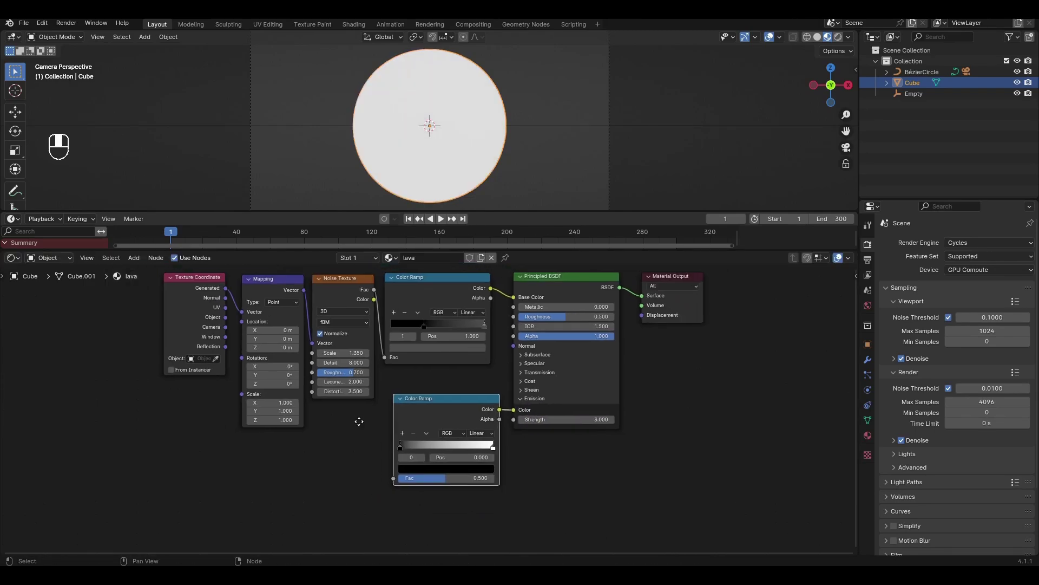
Duplicate the Noise Texture below, feeding it from Mapping into the emission Color Ramp
key(shift+d)
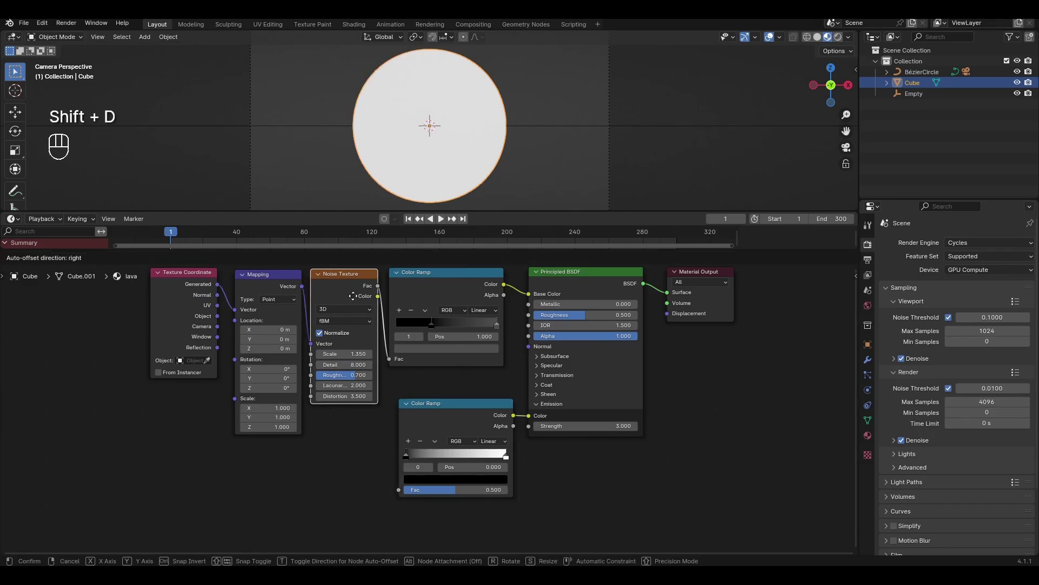
key(y)
click(358, 440)
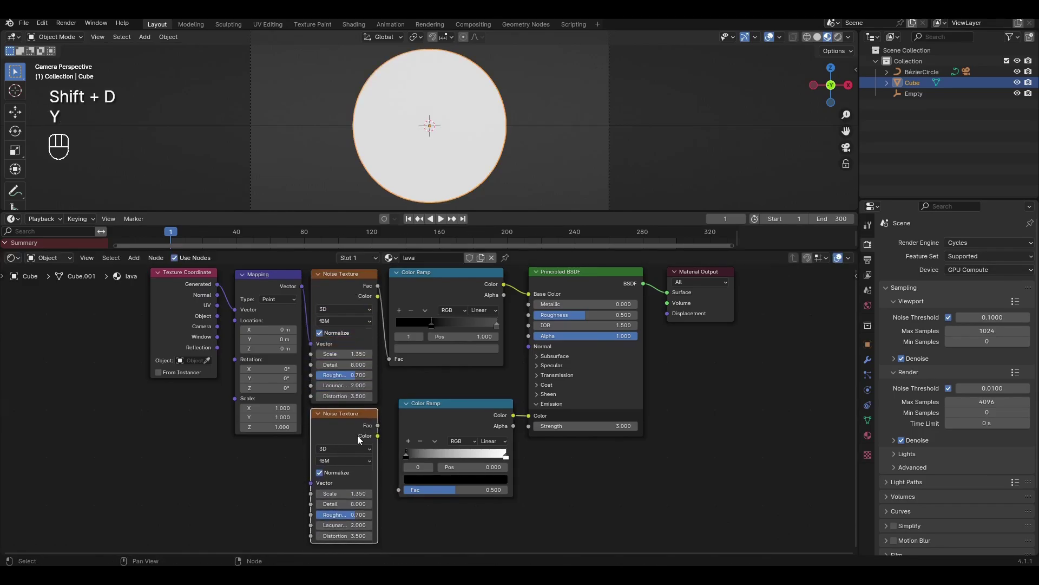
drag(378, 426, 387, 441)
drag(397, 489, 399, 489)
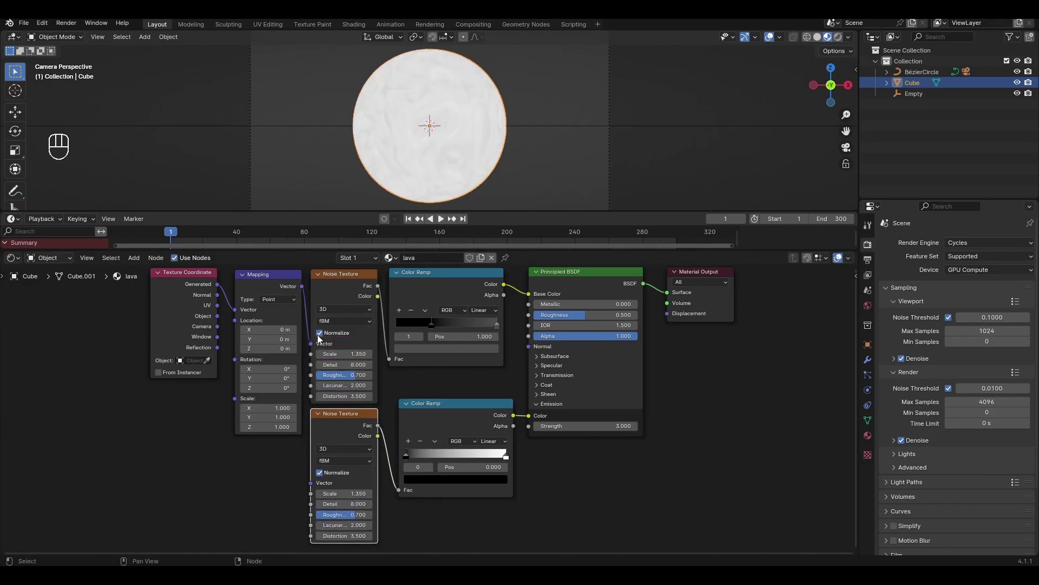
drag(300, 286, 311, 483)
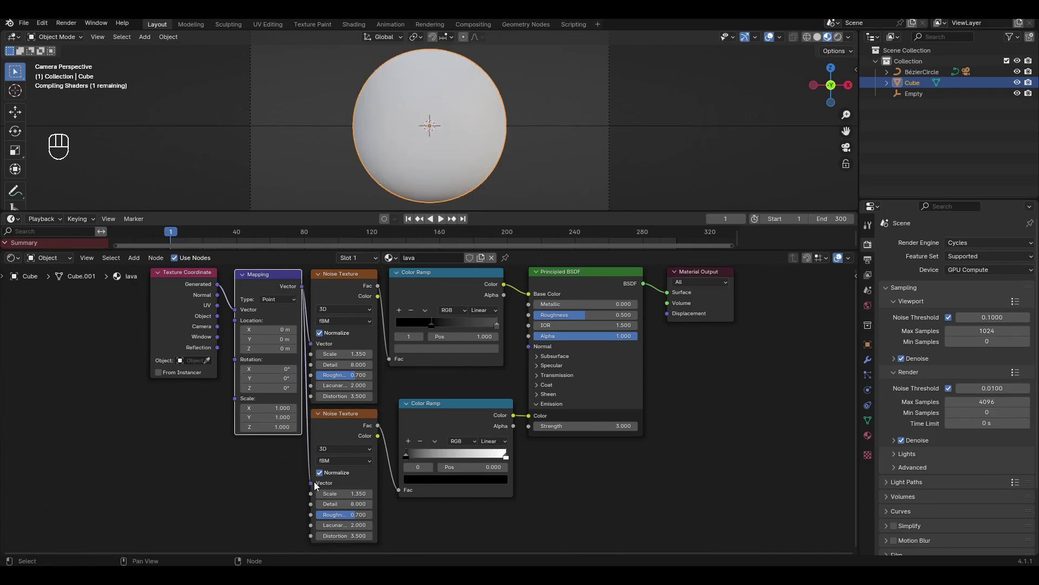
scroll(456, 451, up, 4)
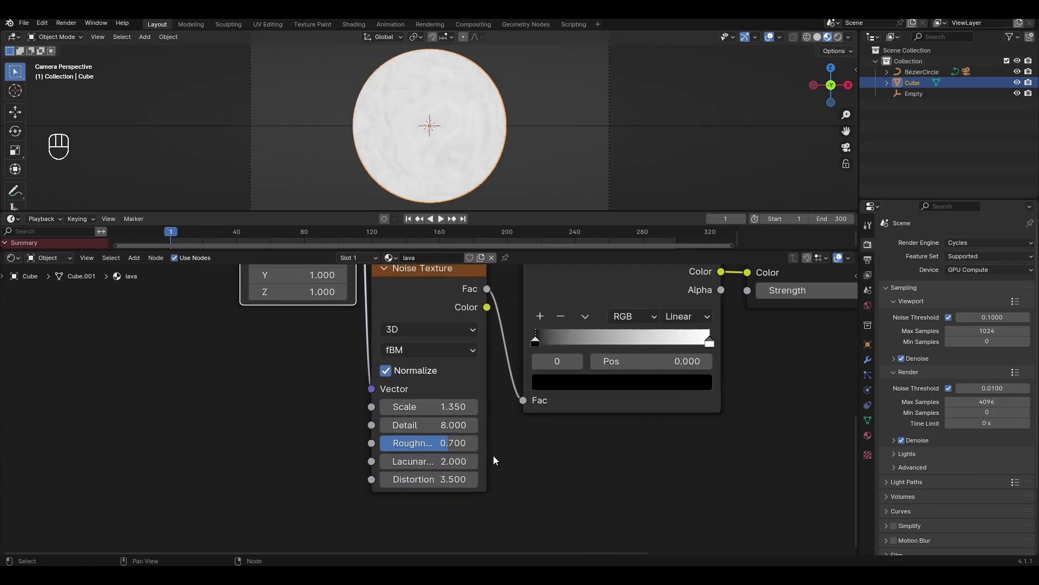
Set the duplicated Noise Texture's Roughness to 0.8
click(455, 449)
click(454, 446)
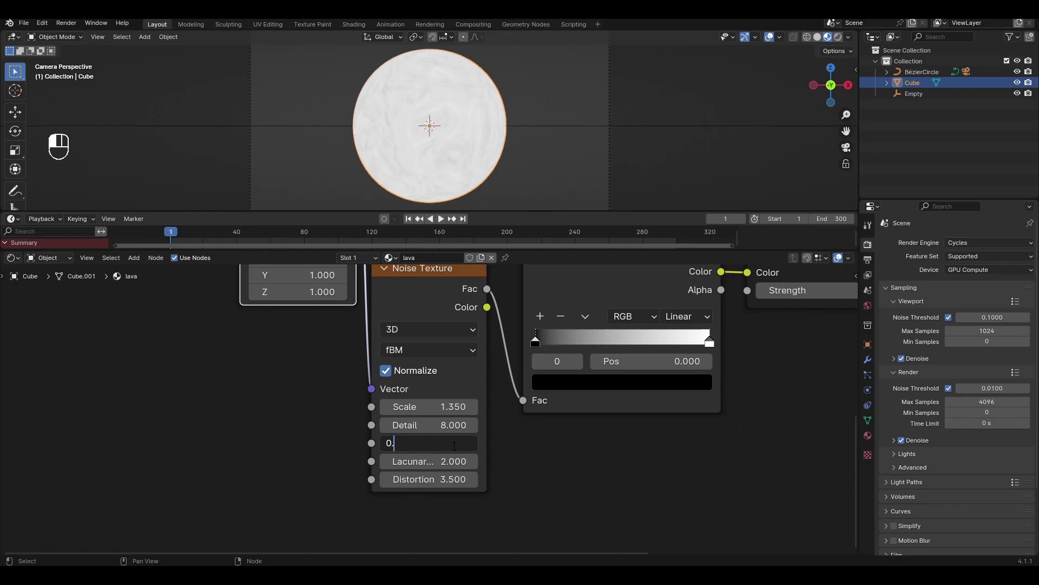
key(Return)
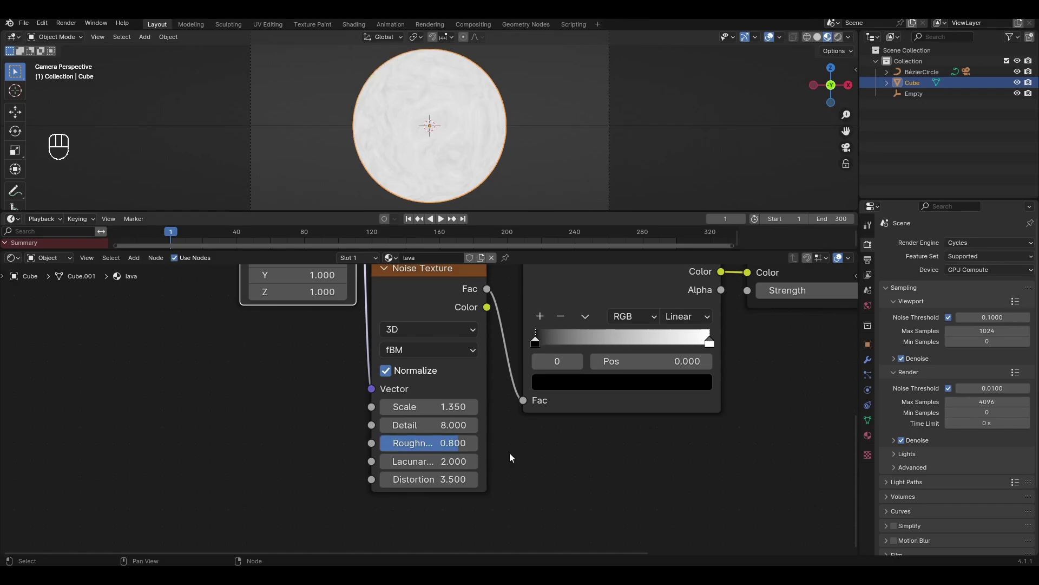
Make the emission ramp's first stop a bright orange
middle_drag(625, 425, 428, 496)
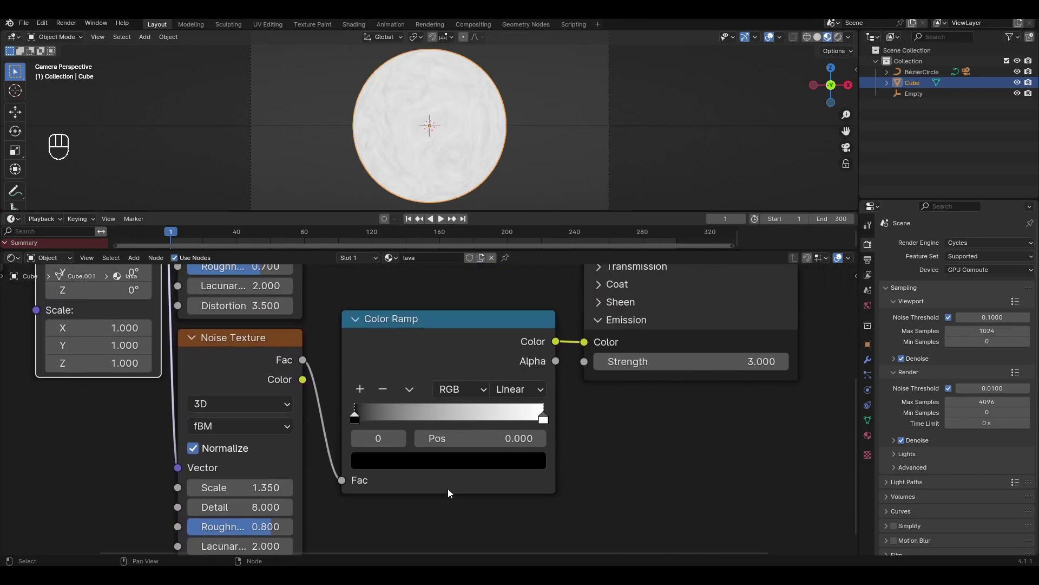
click(463, 468)
drag(531, 324, 531, 230)
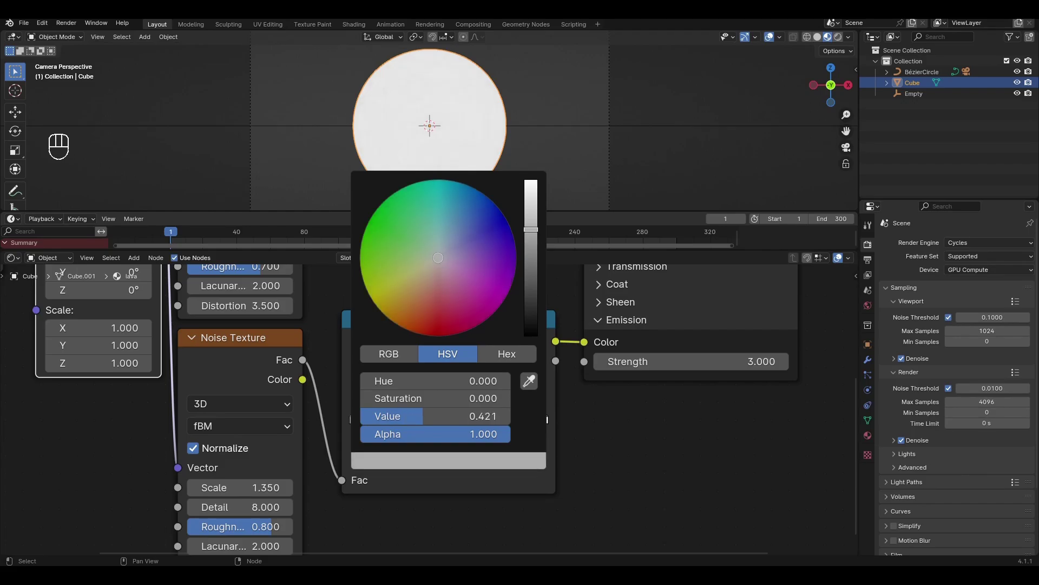
click(389, 322)
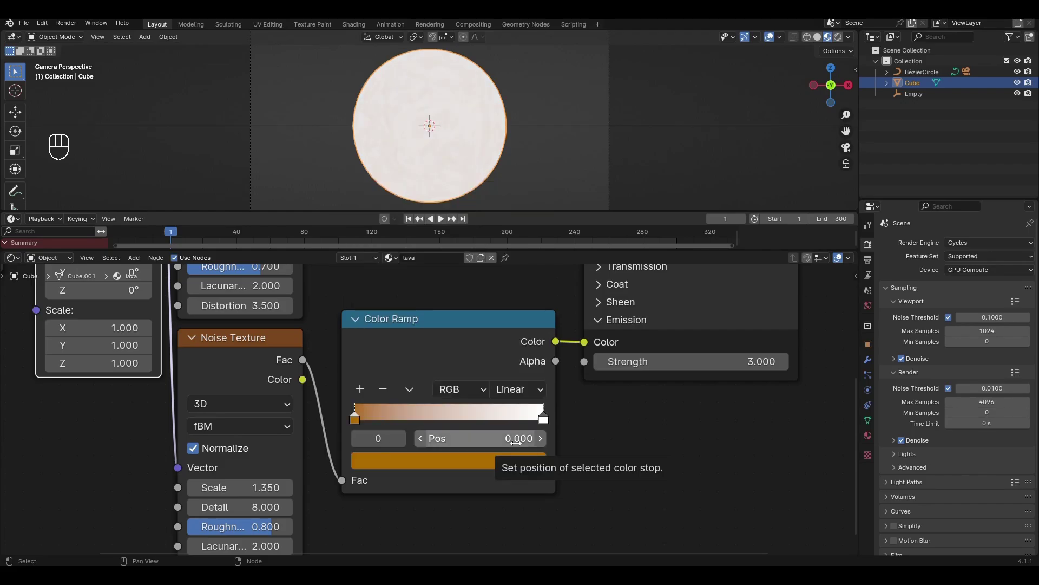
Add a dark red-brown stop at position 0.5 and keyframe its position
click(360, 388)
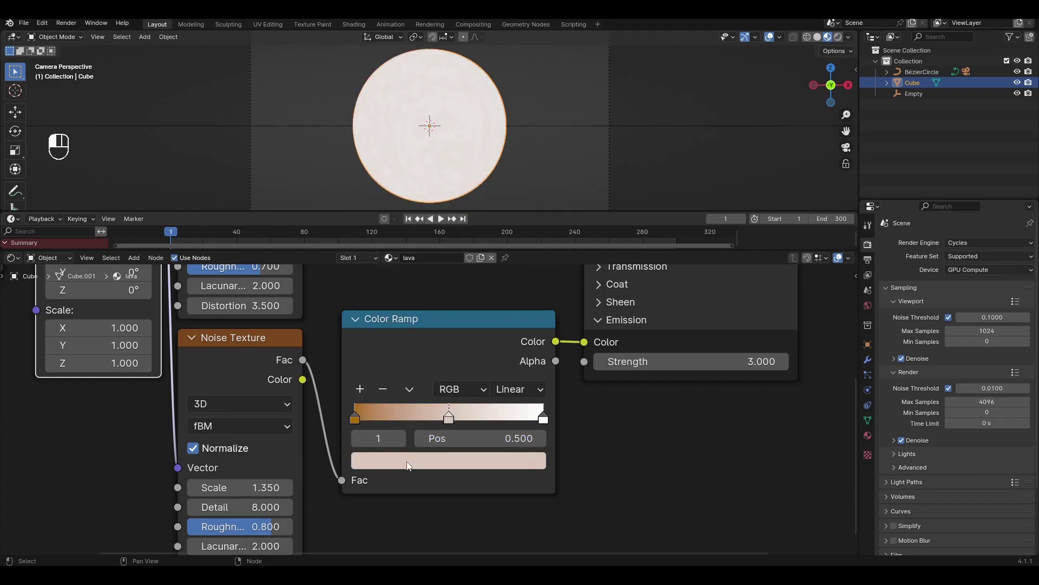
click(408, 461)
drag(531, 227, 530, 306)
drag(432, 267, 411, 331)
click(524, 311)
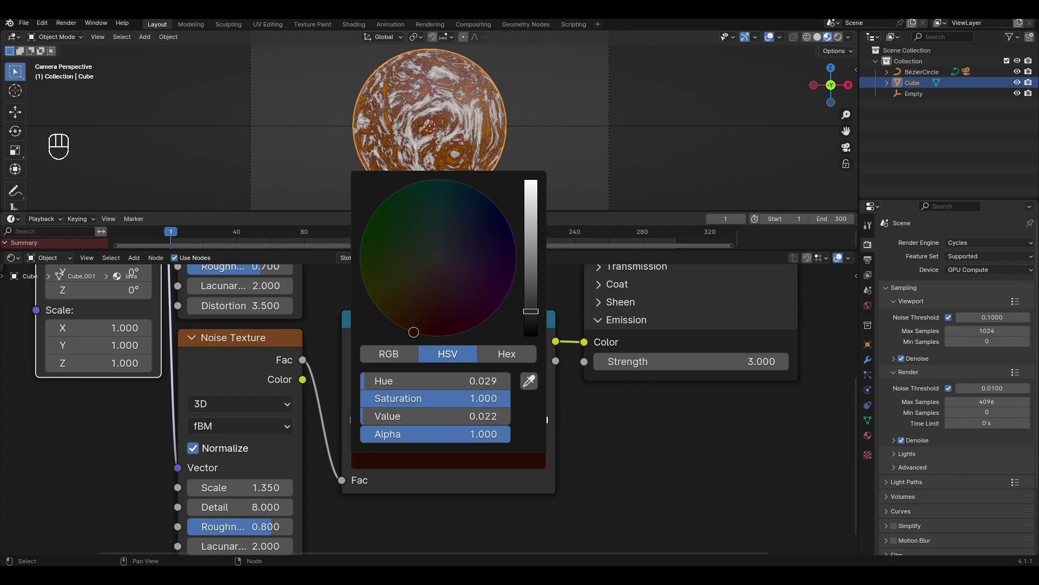
click(507, 441)
text(0.5)
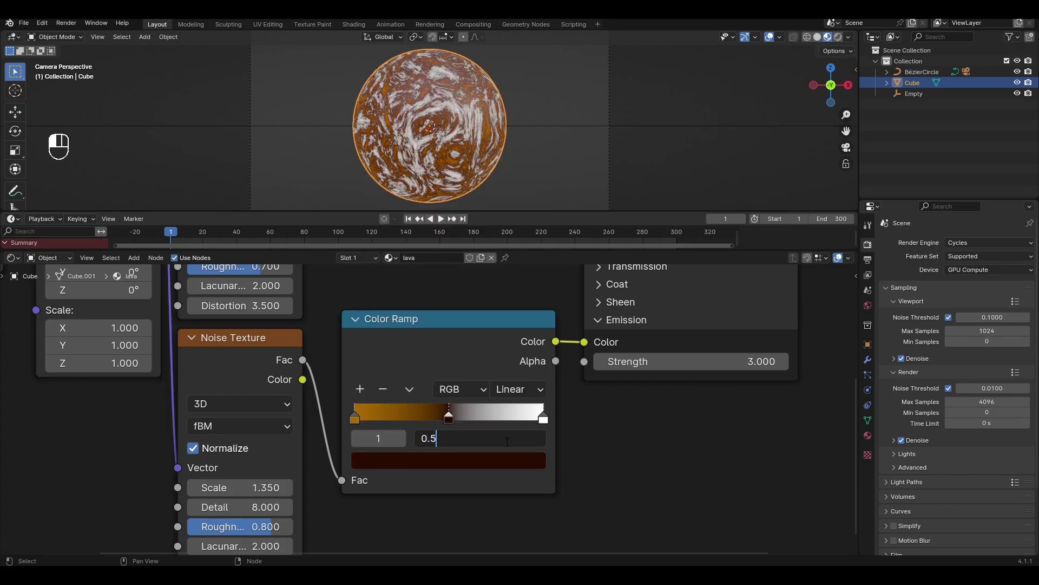
key(Return)
key(i)
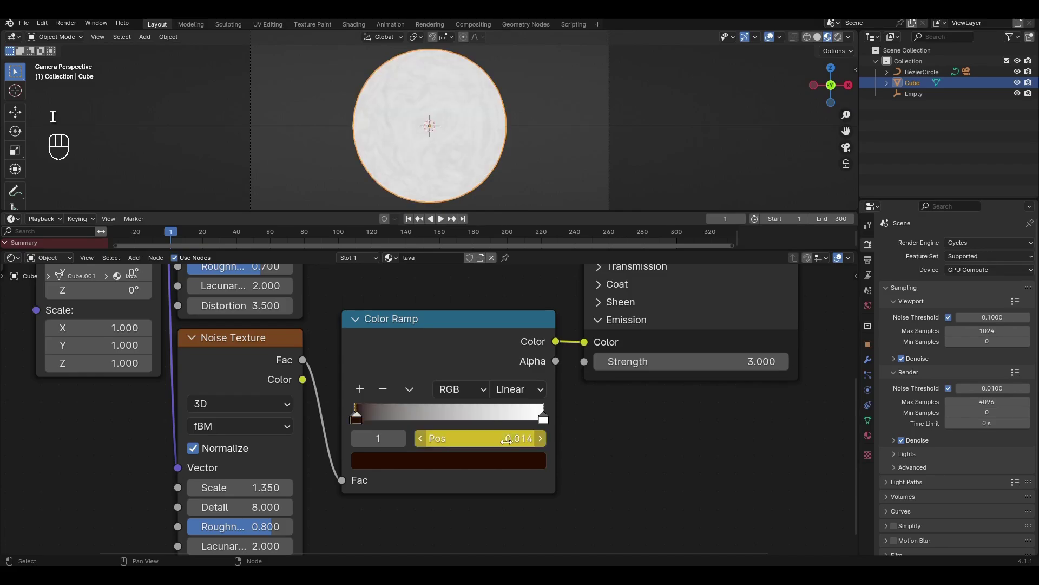
Add a dark red stop at position 0.03 and keyframe its position
click(362, 389)
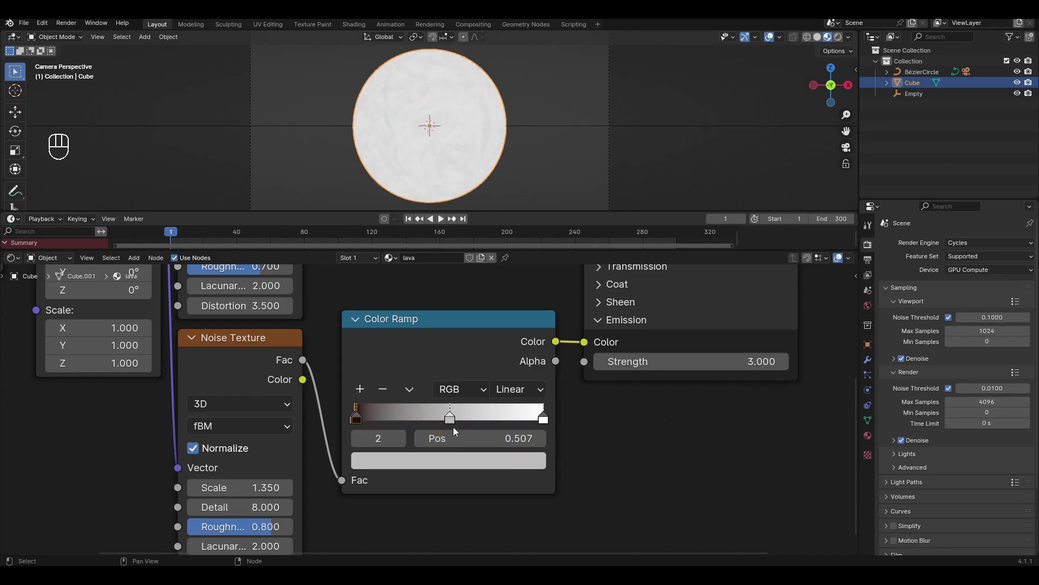
click(455, 433)
text(.)
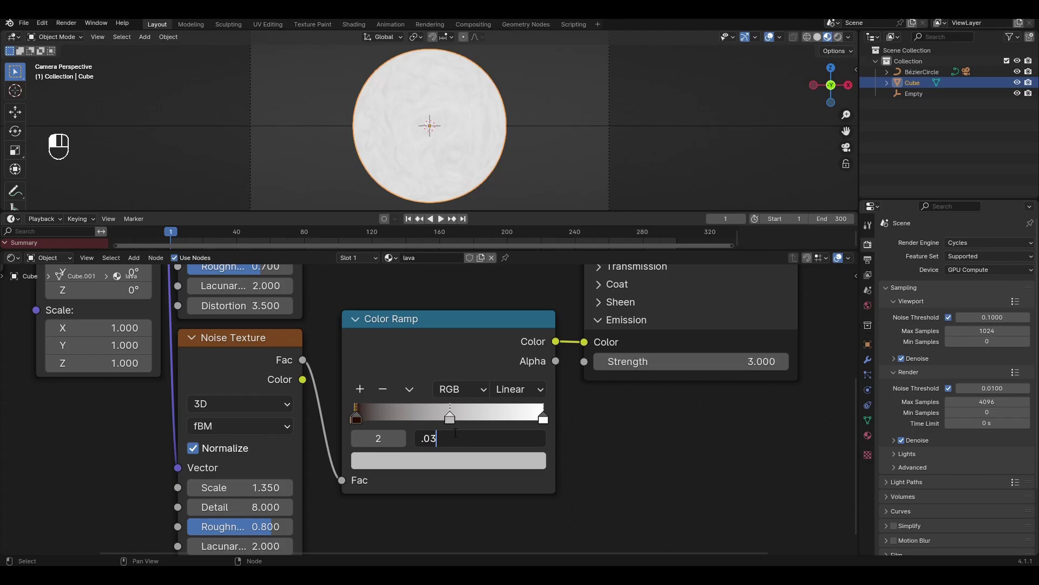
text(03)
key(Return)
click(448, 461)
drag(452, 296, 431, 336)
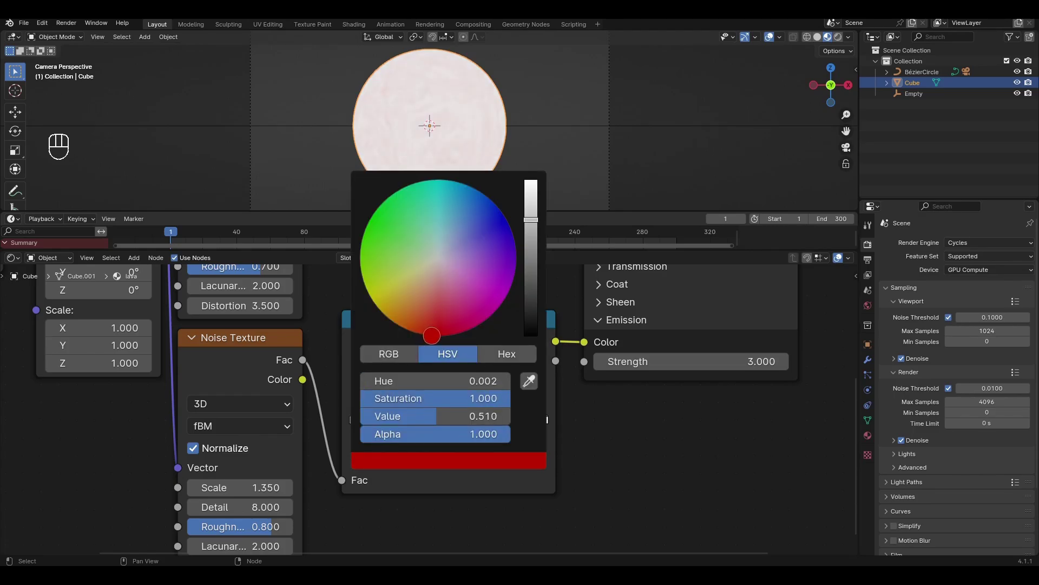
click(531, 262)
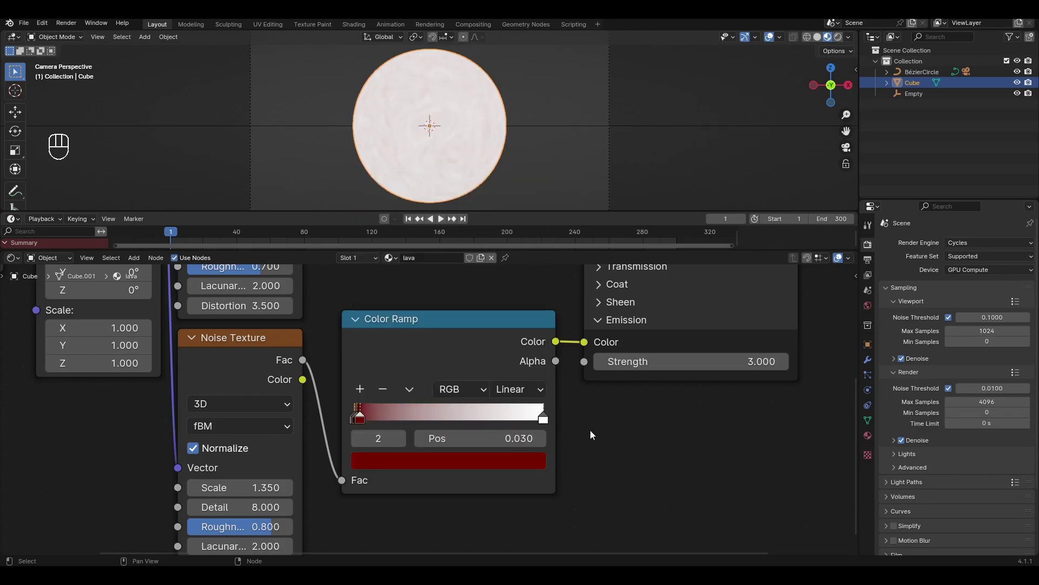
key(i)
Turn the end stop black, move it to 0.3 and keyframe its position
click(543, 418)
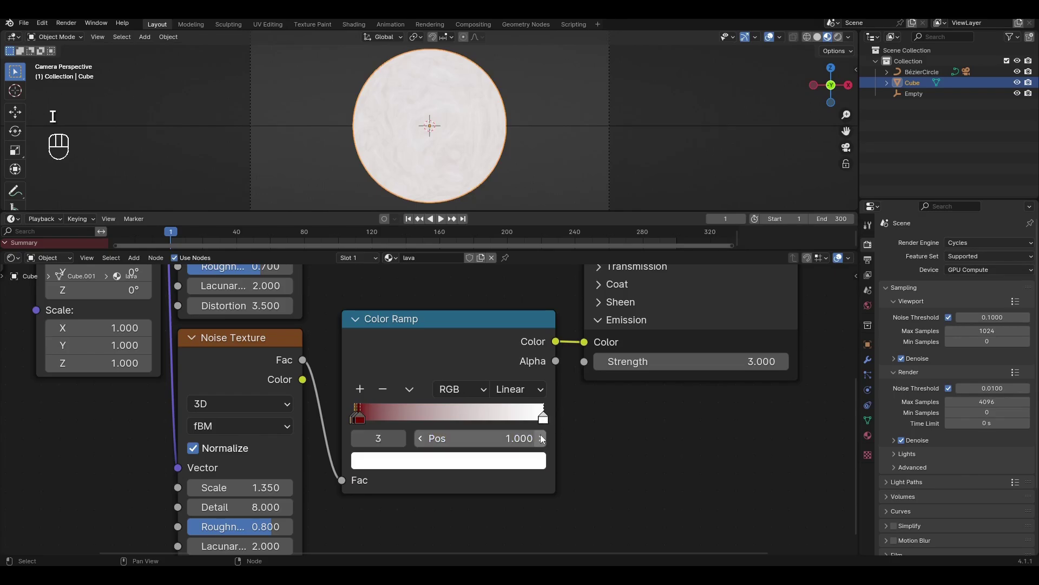
click(448, 461)
drag(529, 186, 529, 333)
click(526, 438)
text(.)
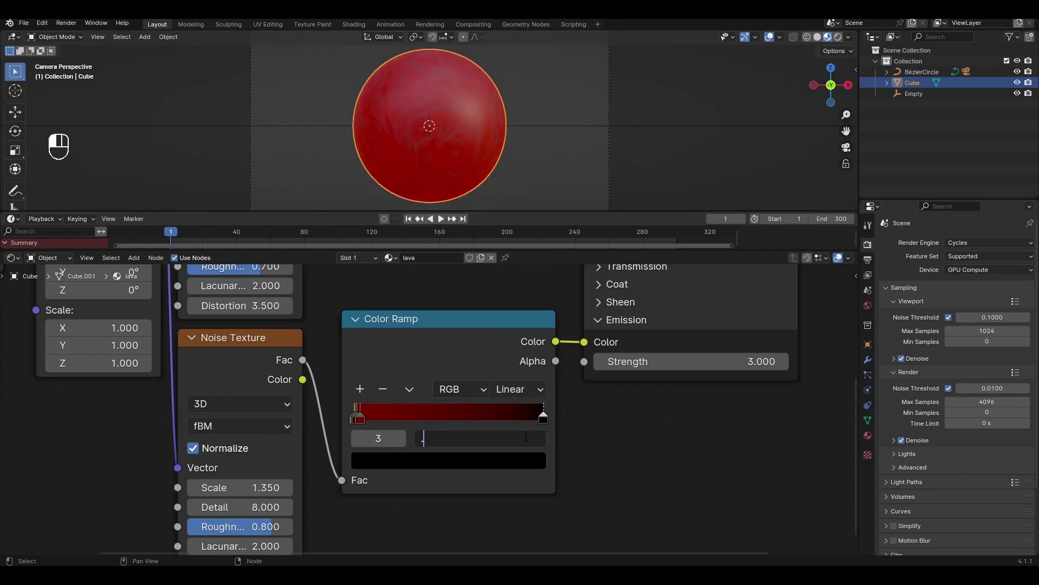
text(3)
key(Return)
key(i)
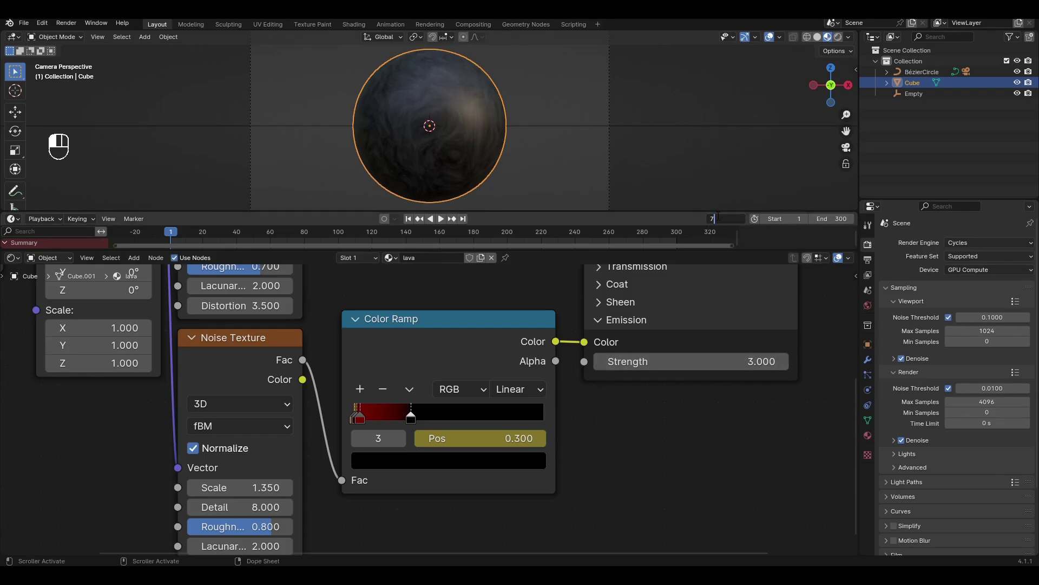
At frame 75, set the selected ramp stop to 0.5 and keyframe it
text(75)
key(Return)
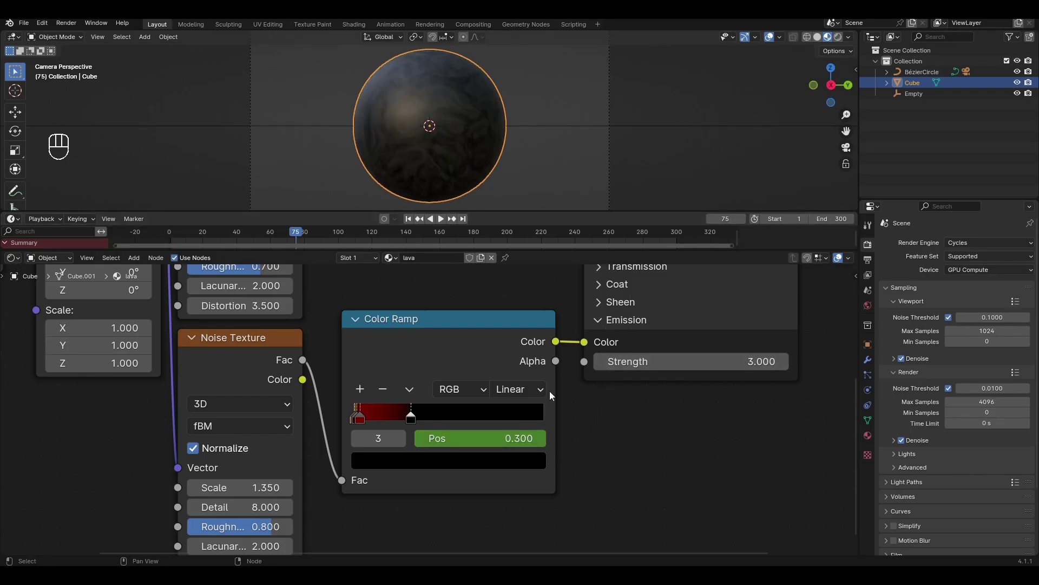
click(437, 438)
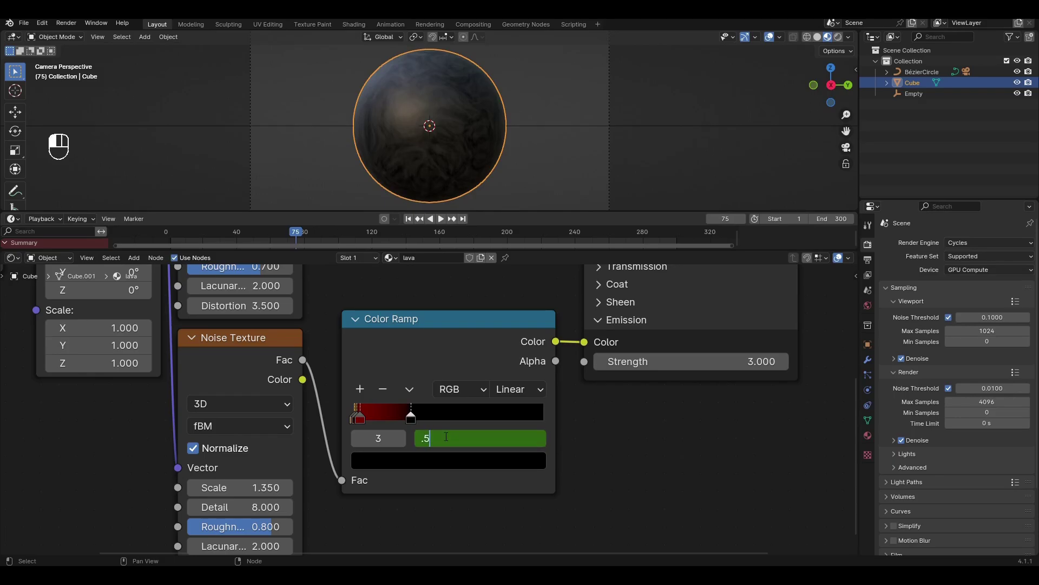
key(Return)
key(i)
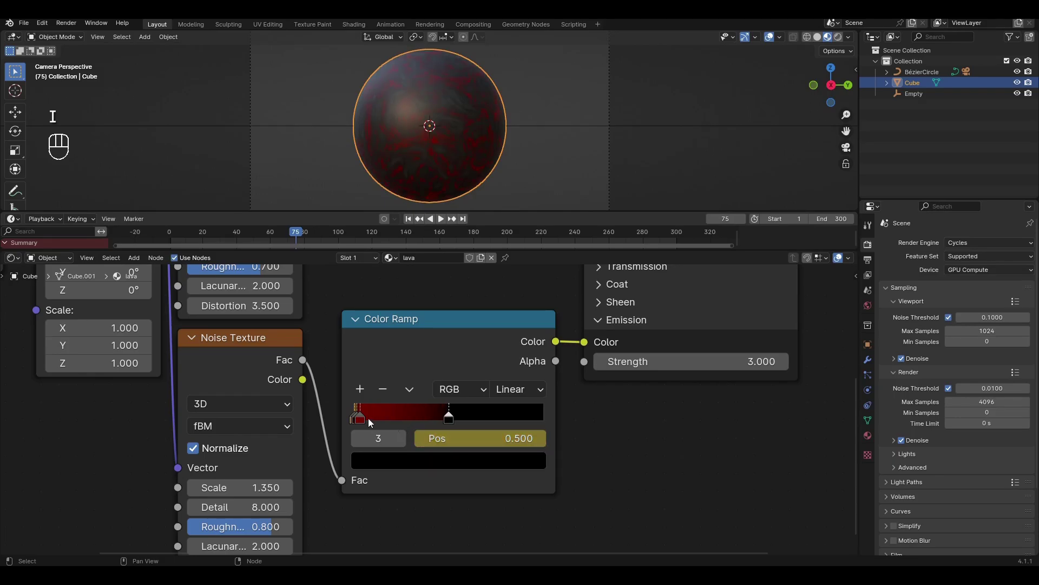
Move the red ramp stop to 0.47 and keyframe its position
click(368, 418)
click(439, 437)
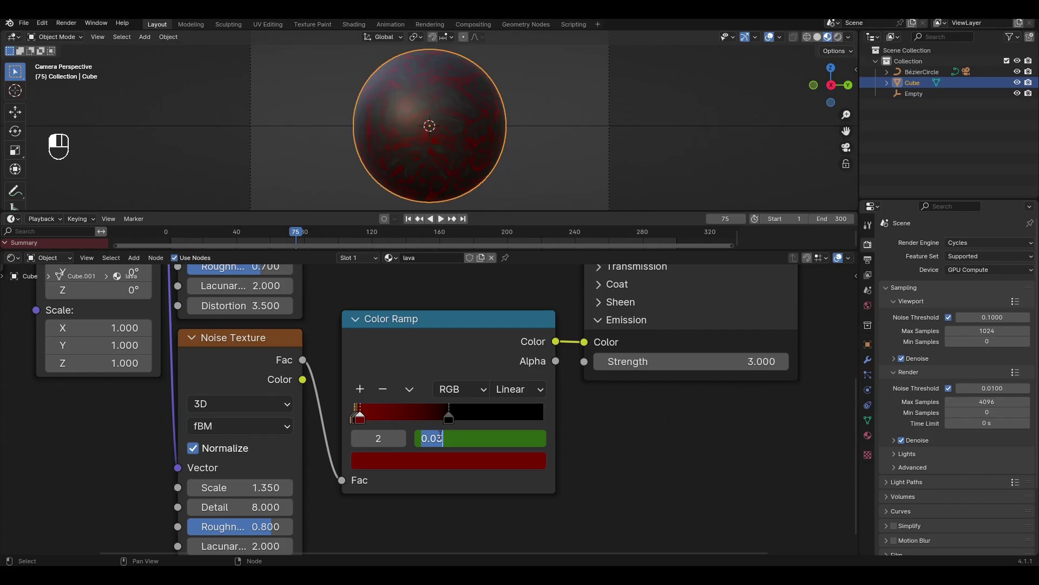
text(.47)
key(Return)
key(i)
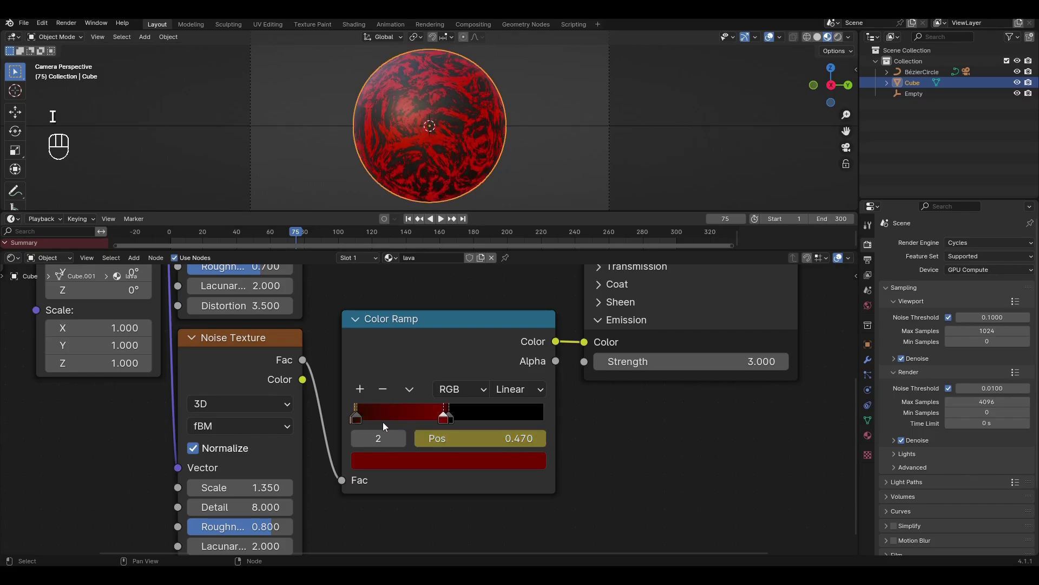
Set the remaining ramp stops to positions 0.45 and 0.43
click(357, 419)
click(445, 436)
text(.)
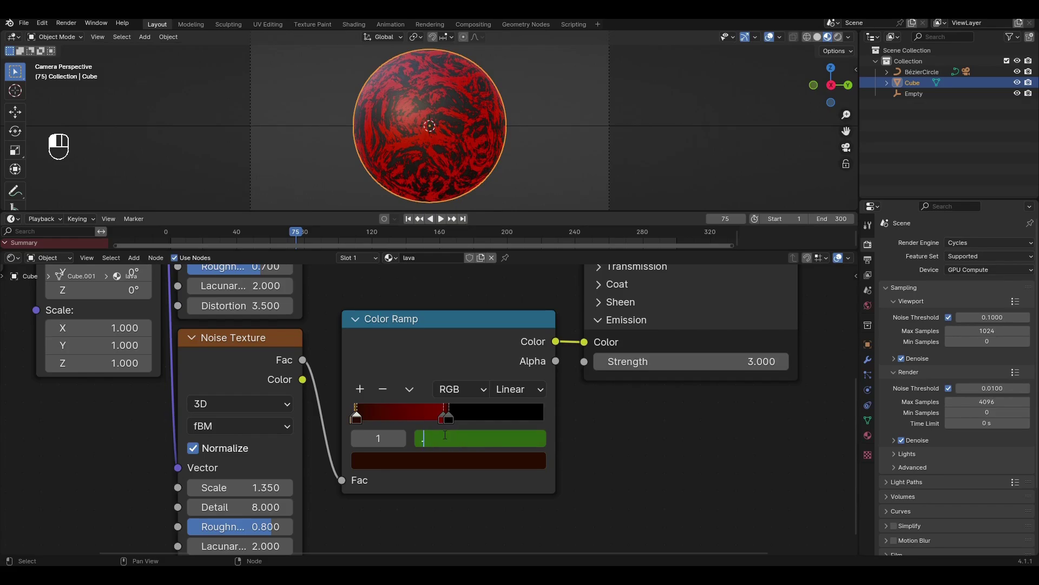
text(45)
key(Return)
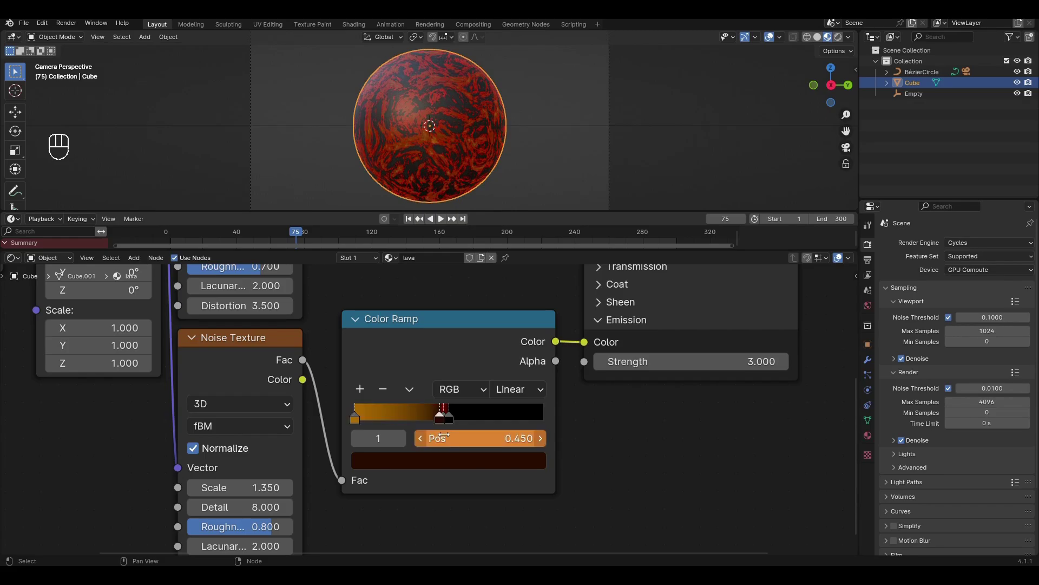
click(355, 418)
click(441, 437)
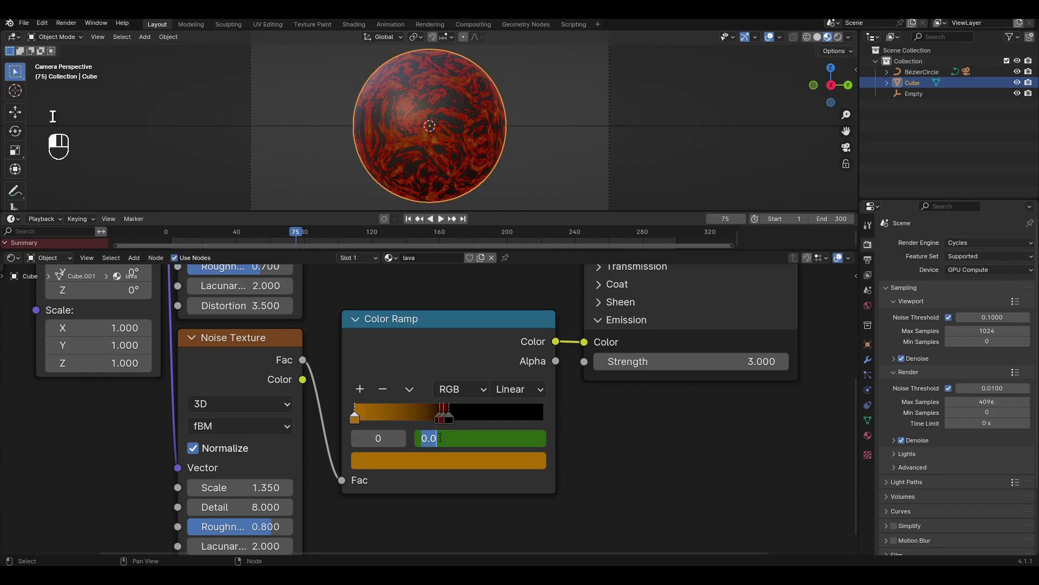
text(0.43)
key(Return)
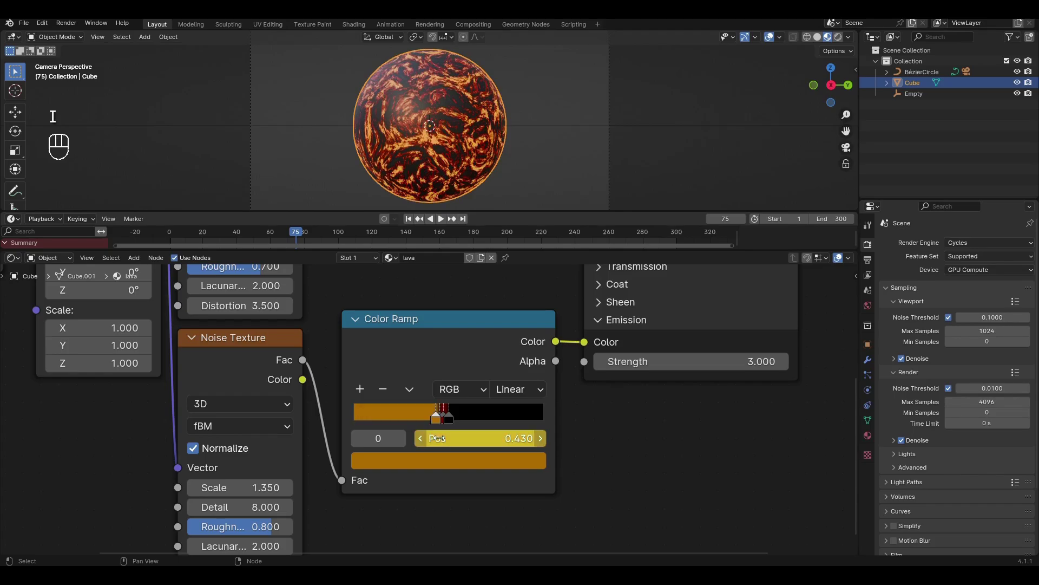
At frame 225, keyframe the positions of ramp stops 1 and 2
click(721, 217)
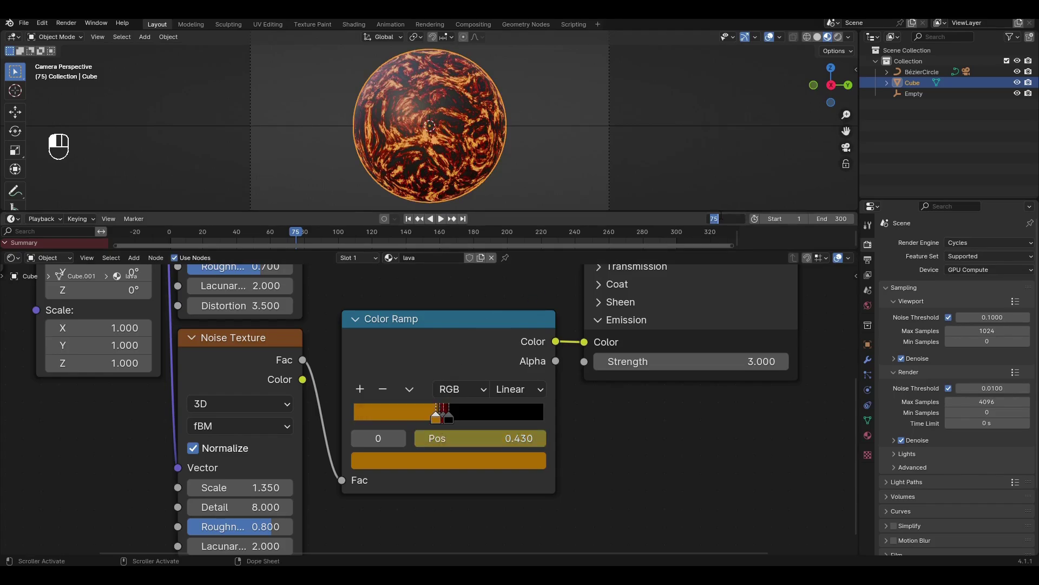
text(225)
key(Return)
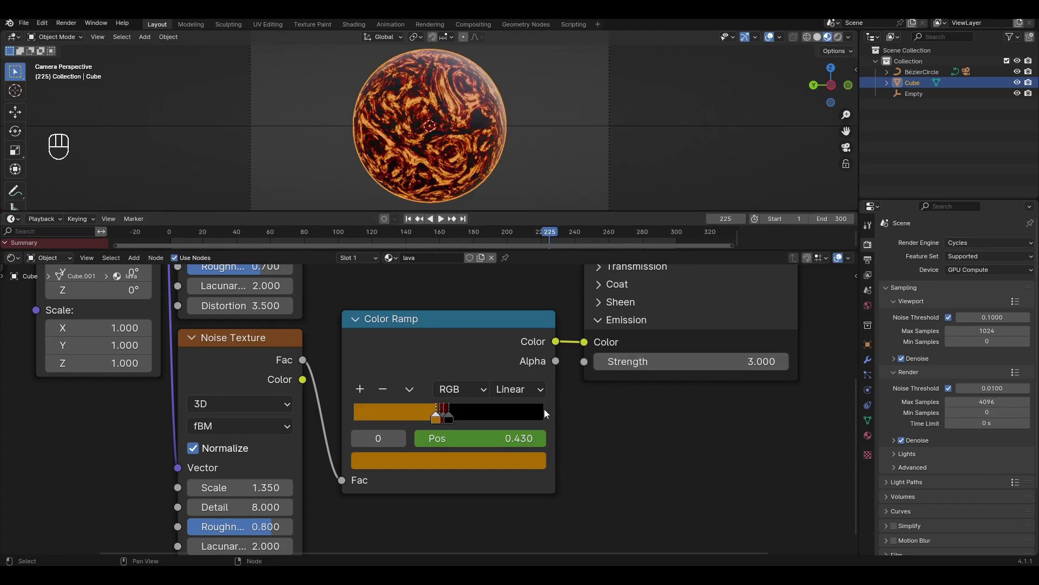
click(441, 415)
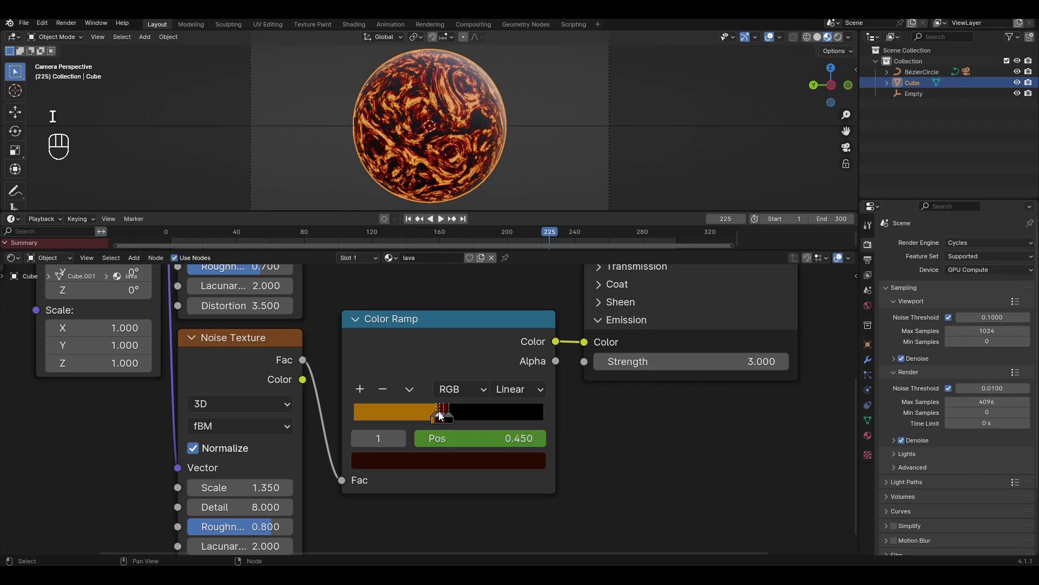
key(i)
click(443, 416)
key(i)
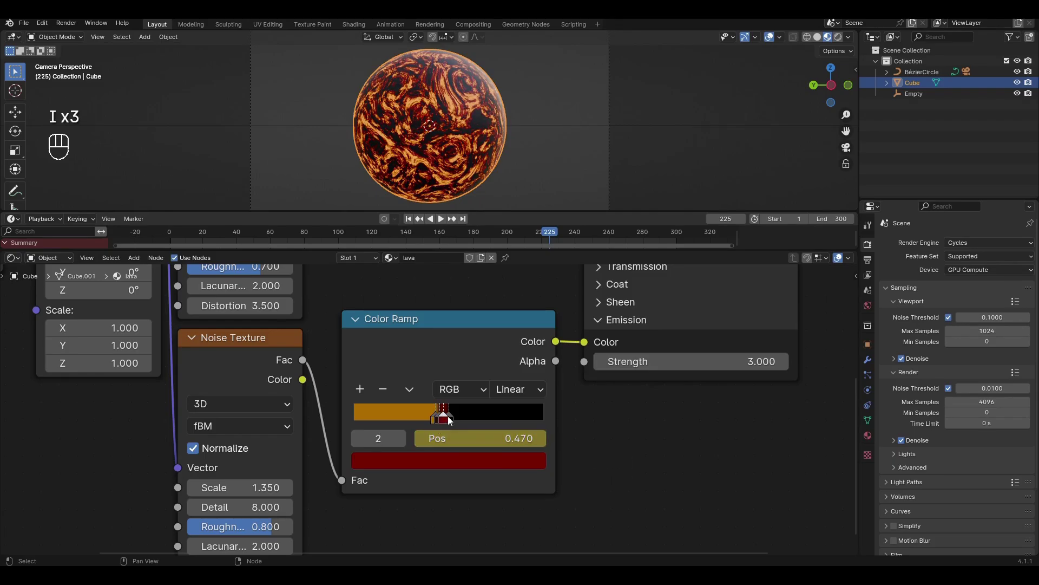
Set the black ramp stop 3 position to 0.5
click(448, 416)
double_click(456, 429)
key(BackSpace)
key(BackSpace)
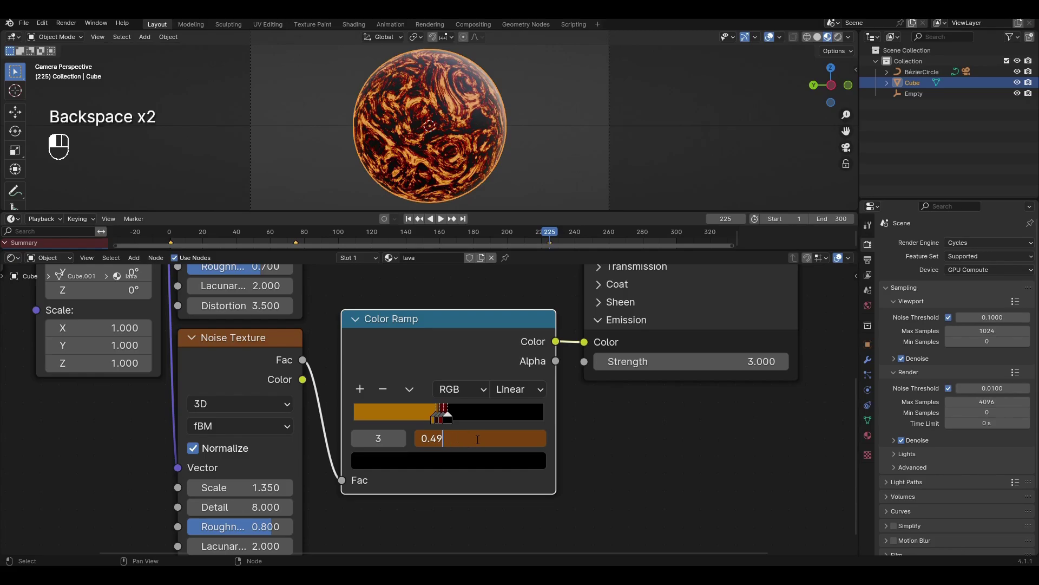
text(5)
key(Return)
Keyframe the black stop's position, then go to frame 300
key(i)
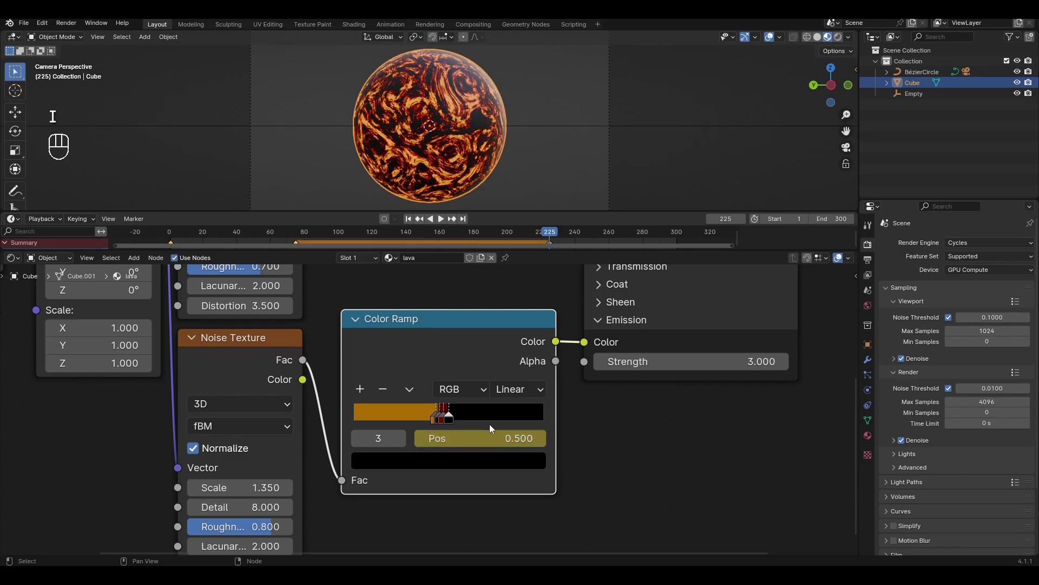
double_click(725, 218)
text(300)
key(Return)
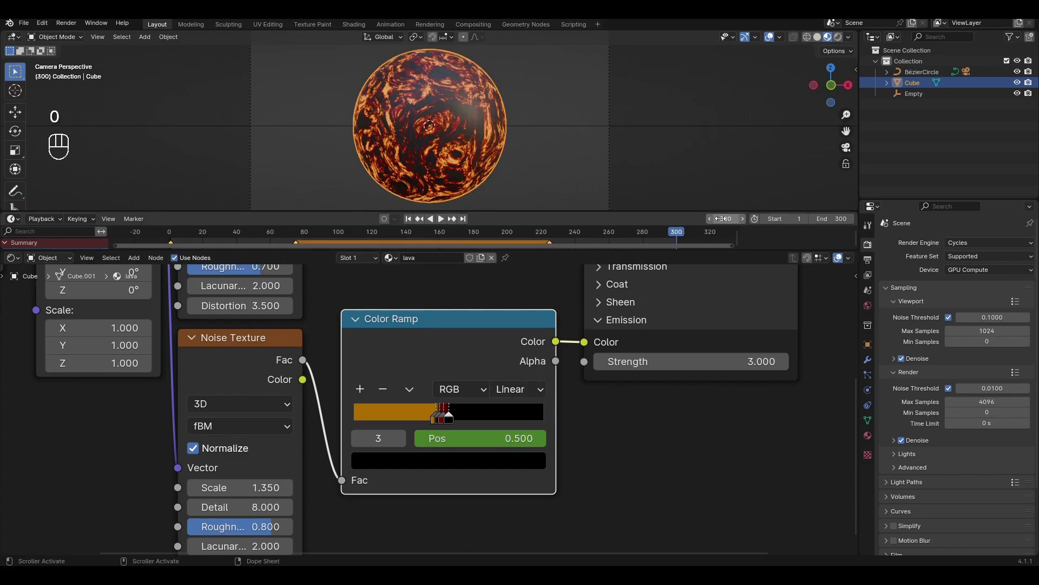
At frame 300, set ramp stops 0, 1 and 2 to positions 0, 0.014 and 0.03
click(436, 418)
double_click(453, 438)
key(Return)
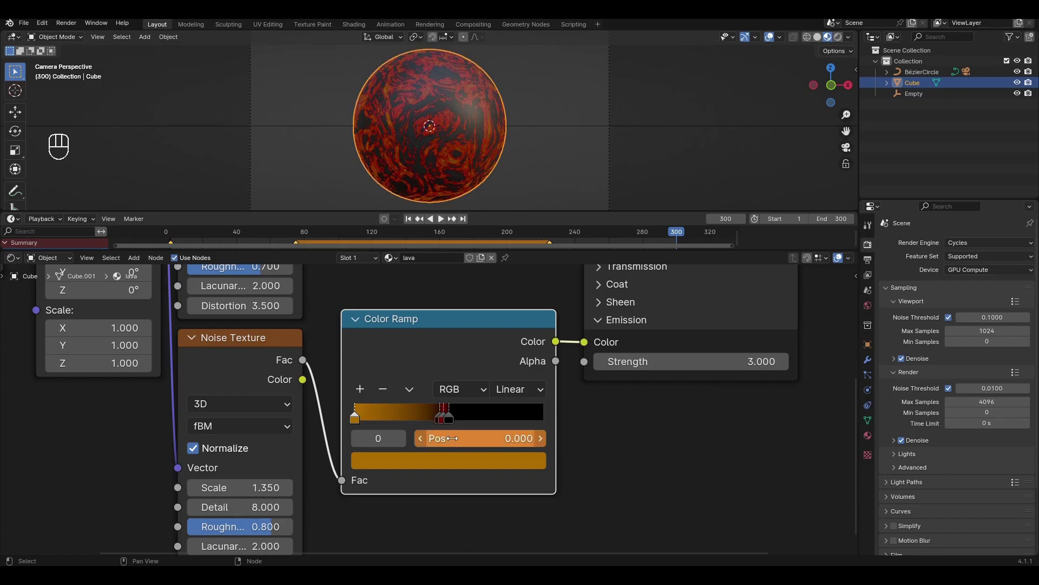
click(440, 418)
double_click(445, 437)
text(.)
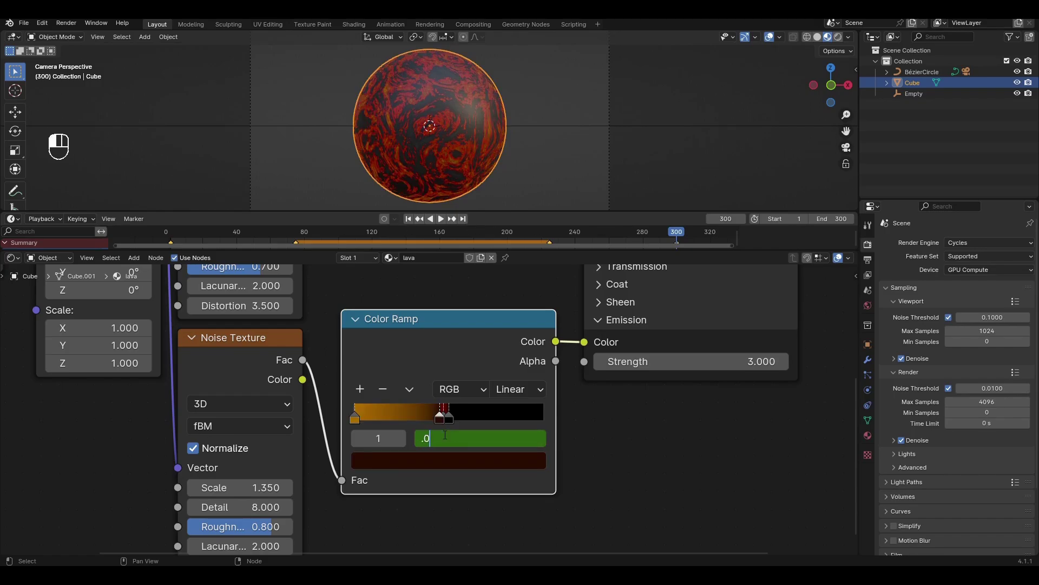
text(014)
key(Return)
click(444, 417)
double_click(446, 437)
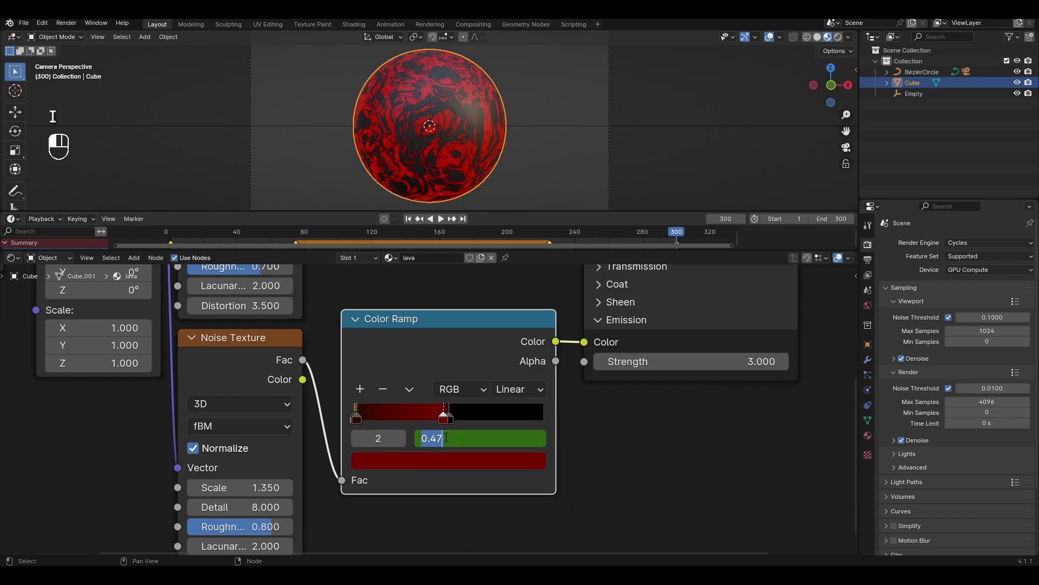
text(0.)
key(Return)
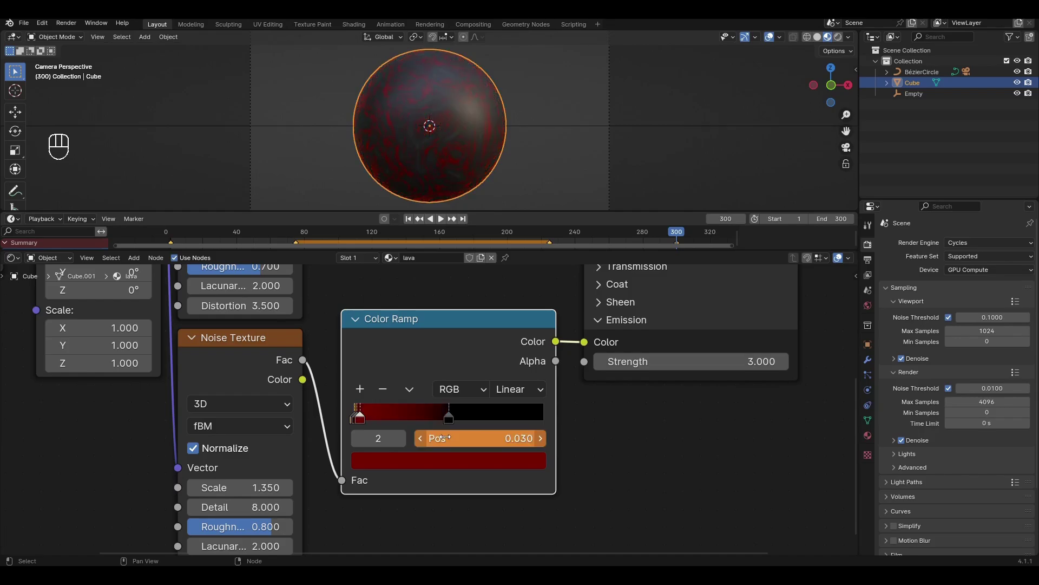
Move the black stop to 0.3, keyframe it, and return to frame 1
click(448, 417)
double_click(449, 437)
text(0.3)
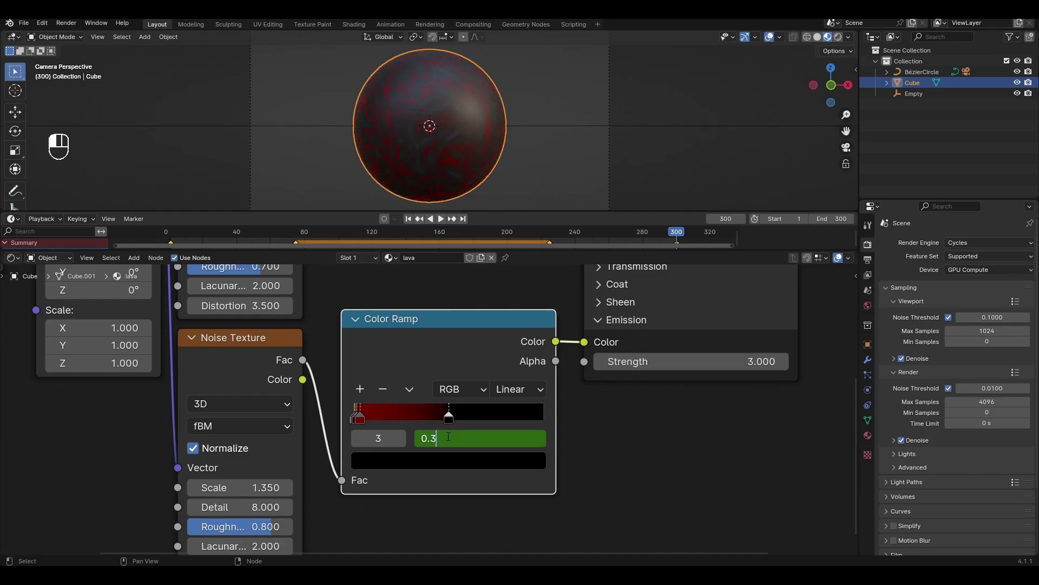
key(Return)
key(i)
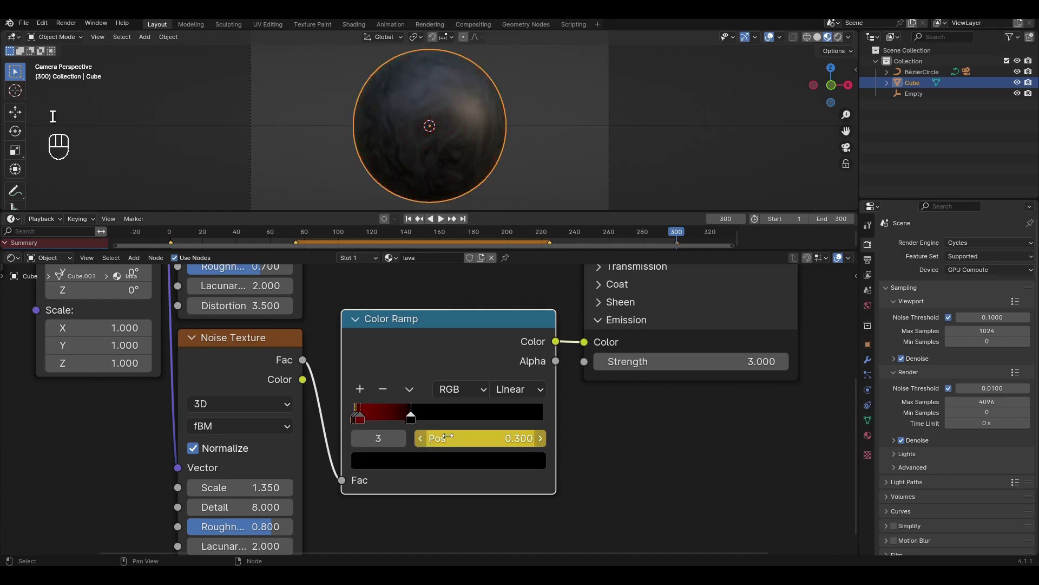
click(410, 218)
Play the lava animation, stop on frame 150, and zoom out to see the full node tree
key(space)
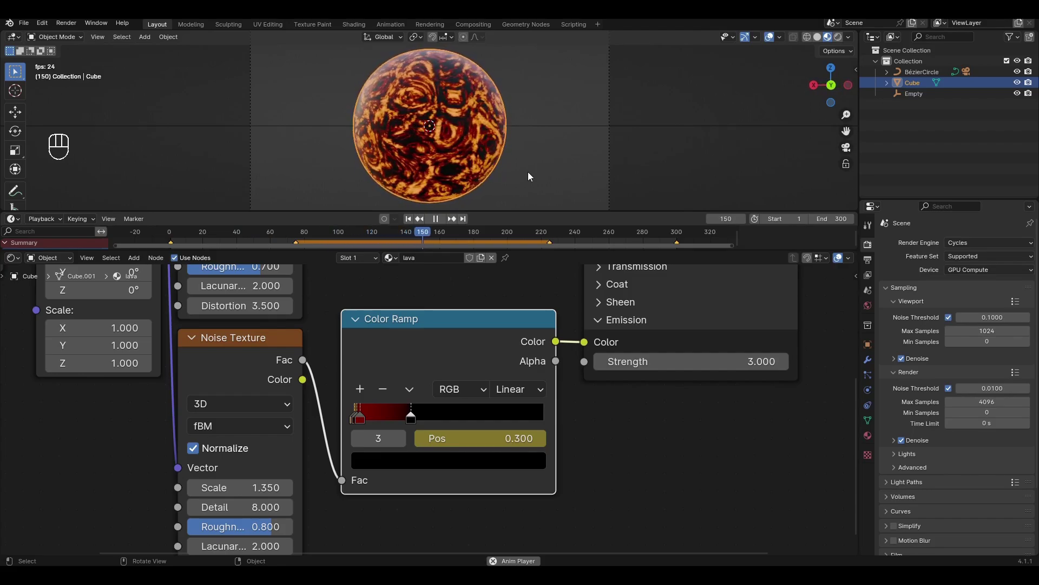
key(space)
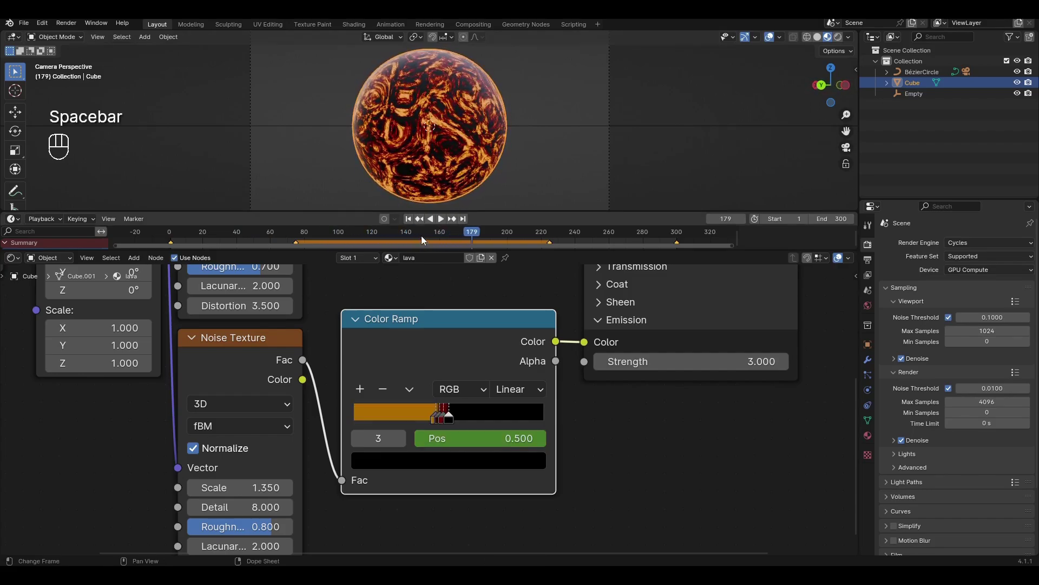
click(422, 234)
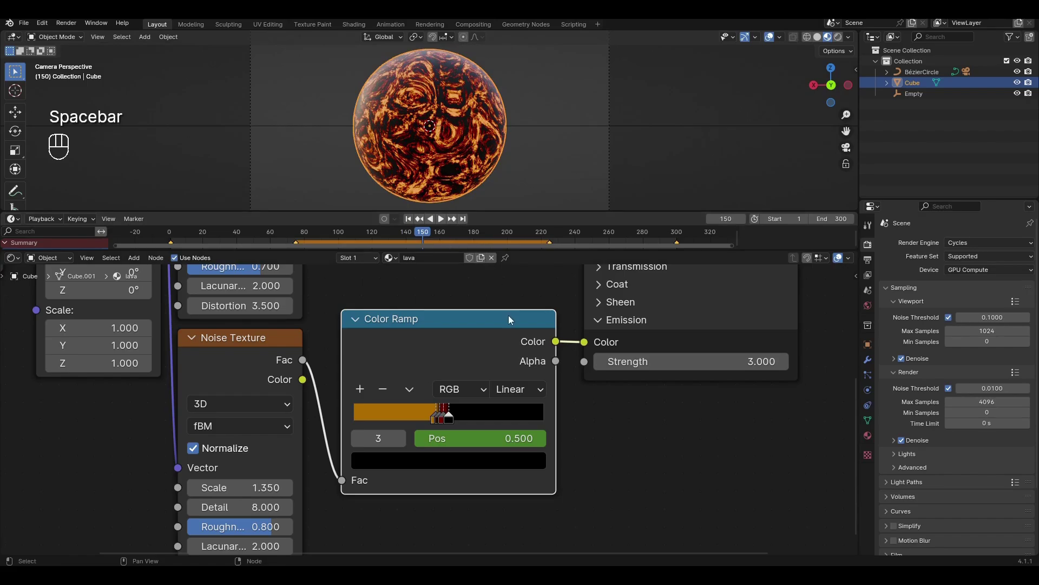
scroll(509, 318, down, 3)
scroll(541, 441, down, 3)
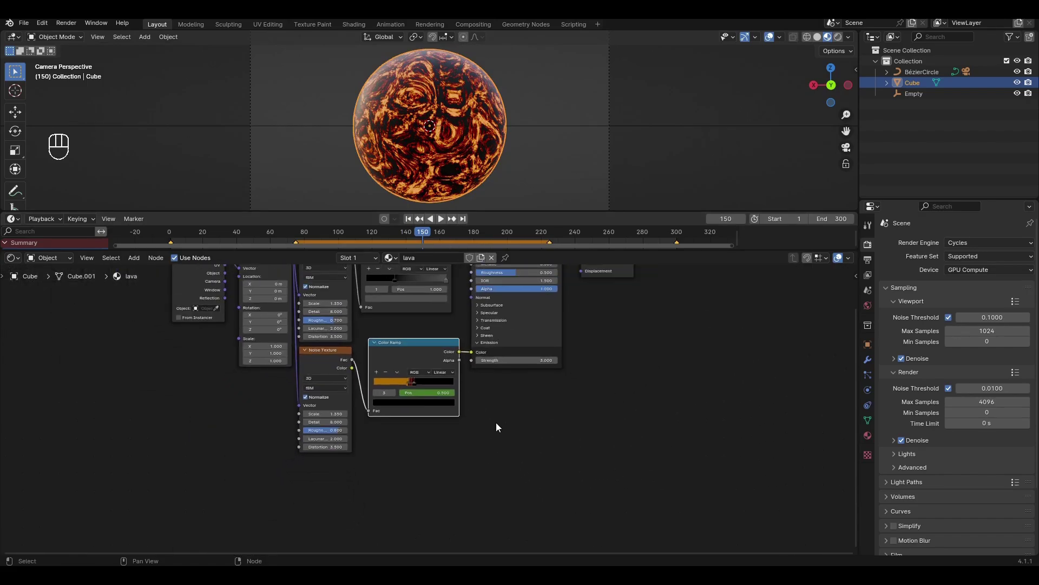
Add a Bump node below the Color Ramp and connect its Normal to the Principled BSDF Normal
key(shift+a)
click(465, 435)
text(bump)
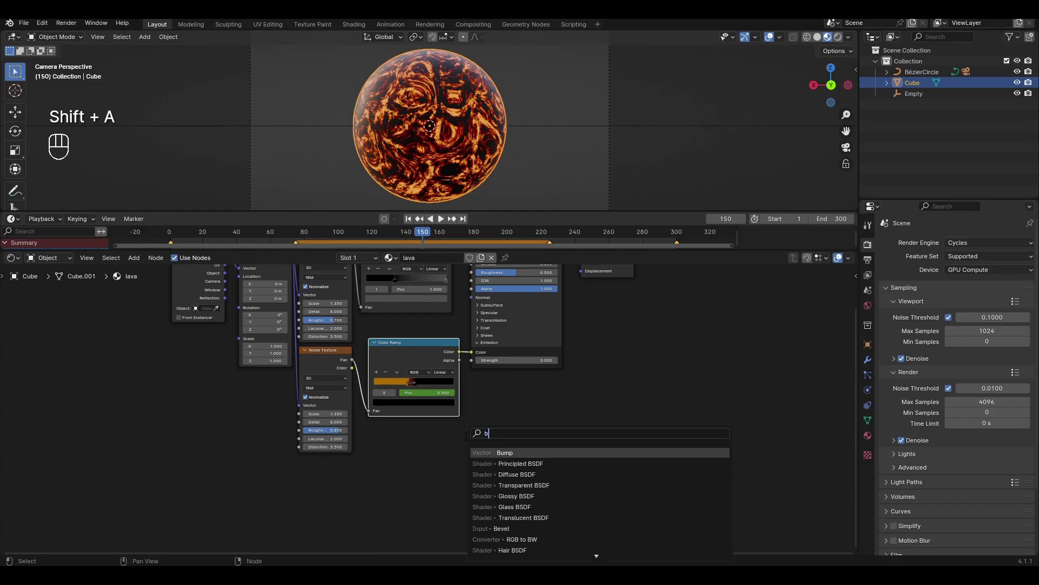
key(Return)
click(413, 432)
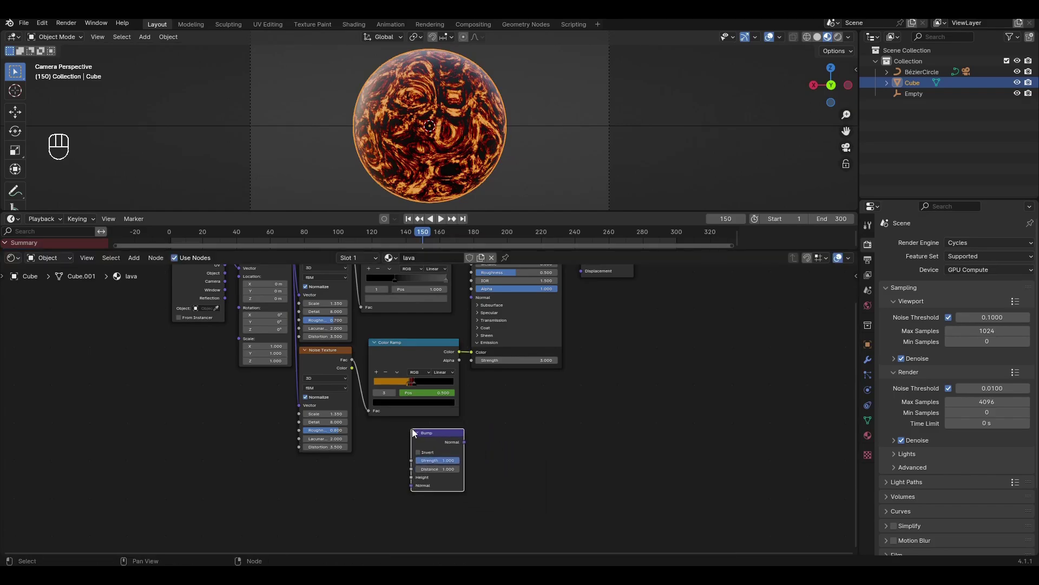
drag(464, 444, 470, 297)
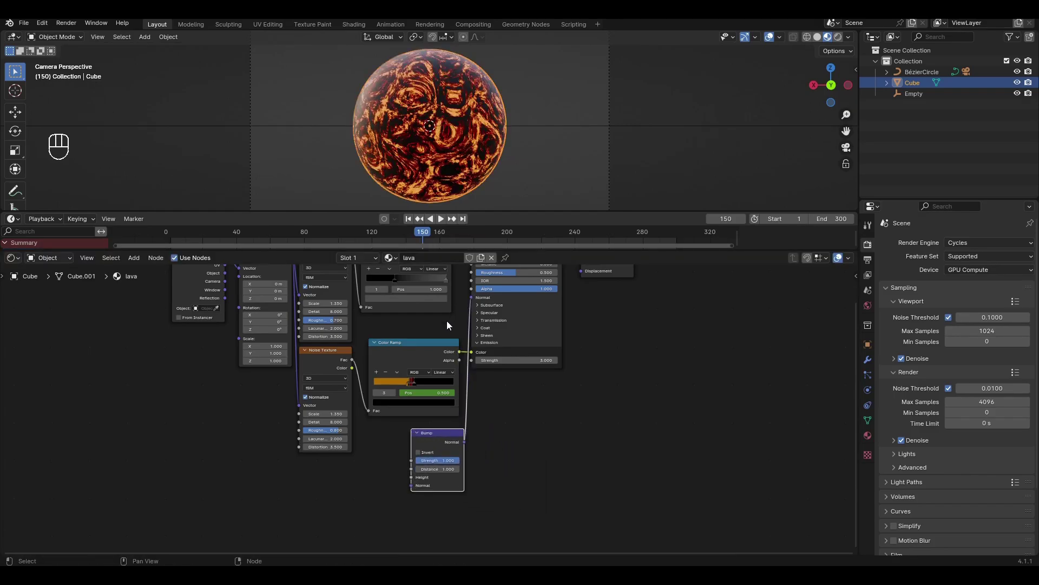
Feed the Color Ramp's color into the Bump node's Height
scroll(446, 321, down, 1)
middle_drag(447, 320, 445, 357)
scroll(445, 357, up, 1)
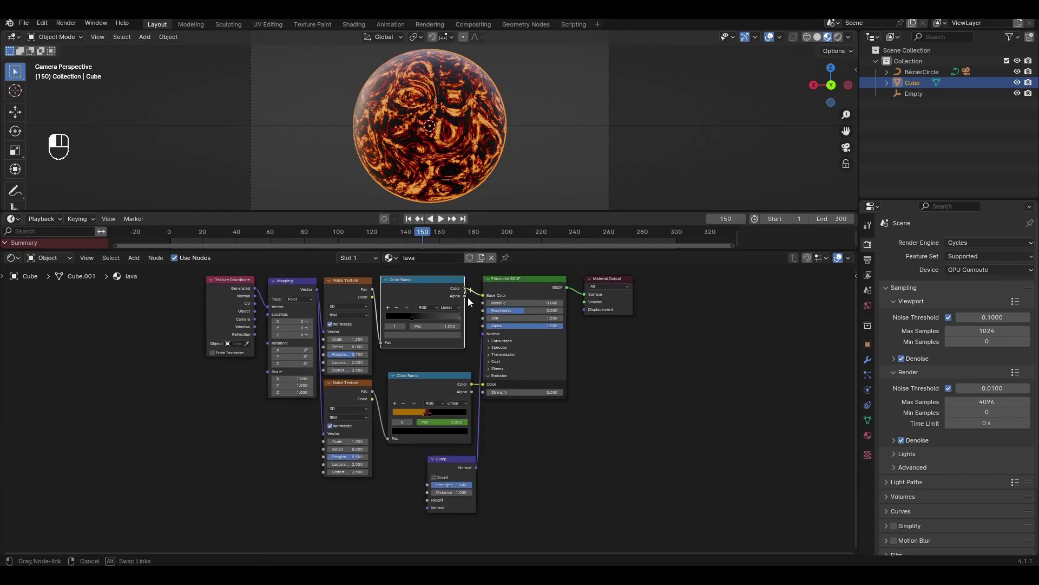
drag(422, 500, 424, 500)
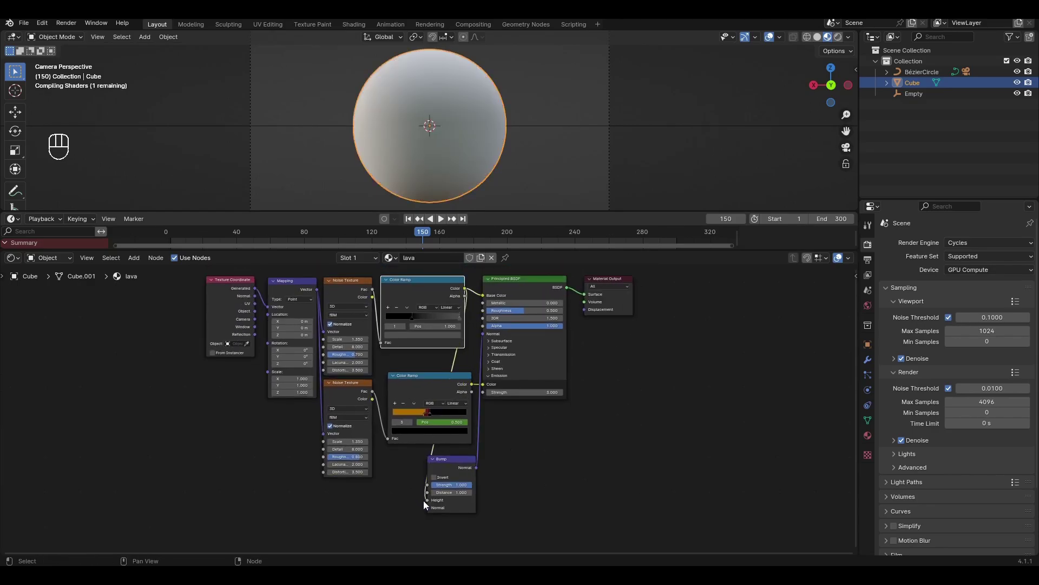
middle_drag(502, 476, 411, 454)
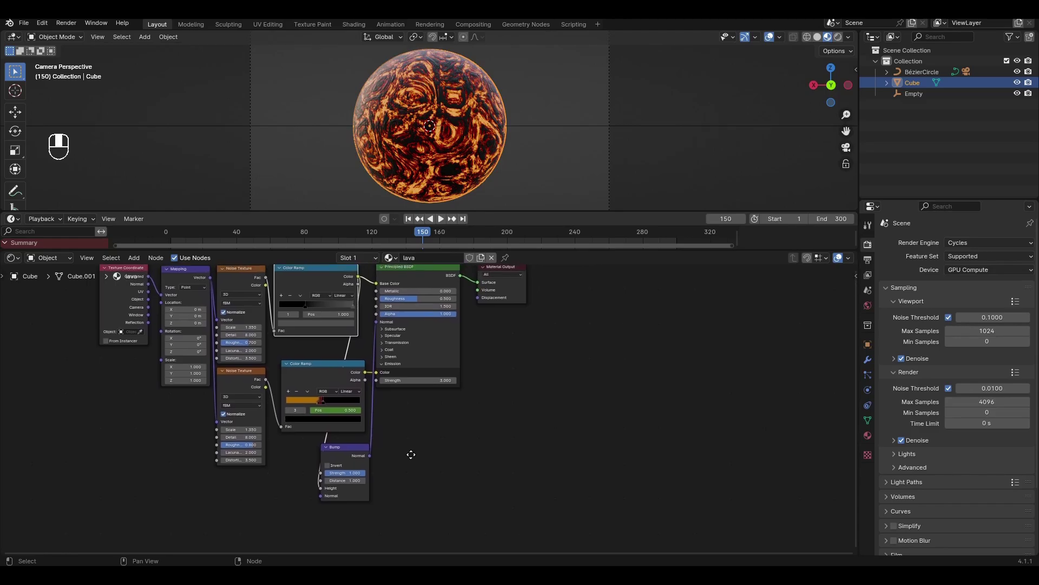
middle_drag(446, 423, 416, 430)
Move the Material Output node further right to make room for a new node
click(465, 274)
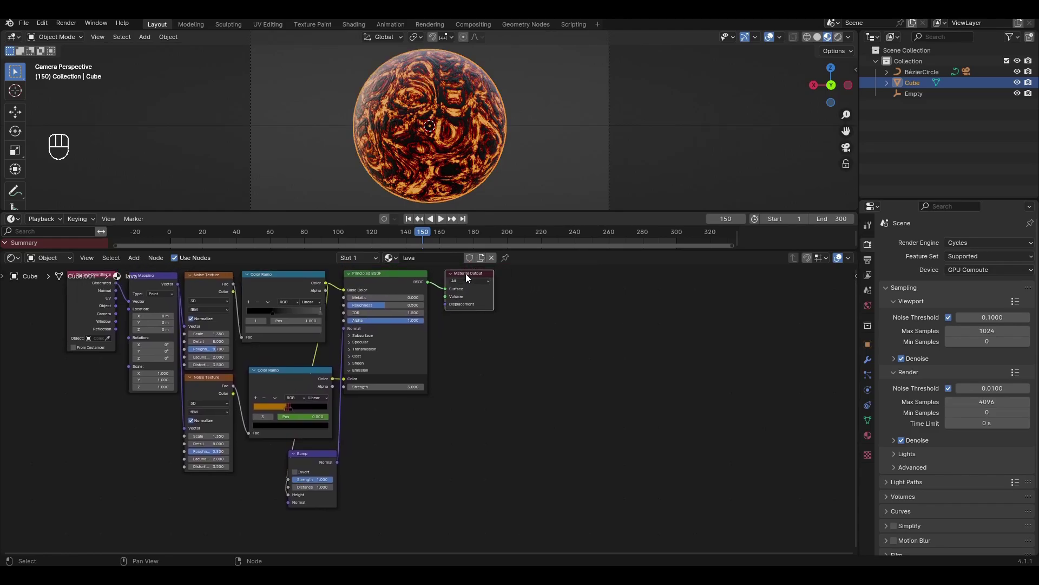
key(g)
click(625, 272)
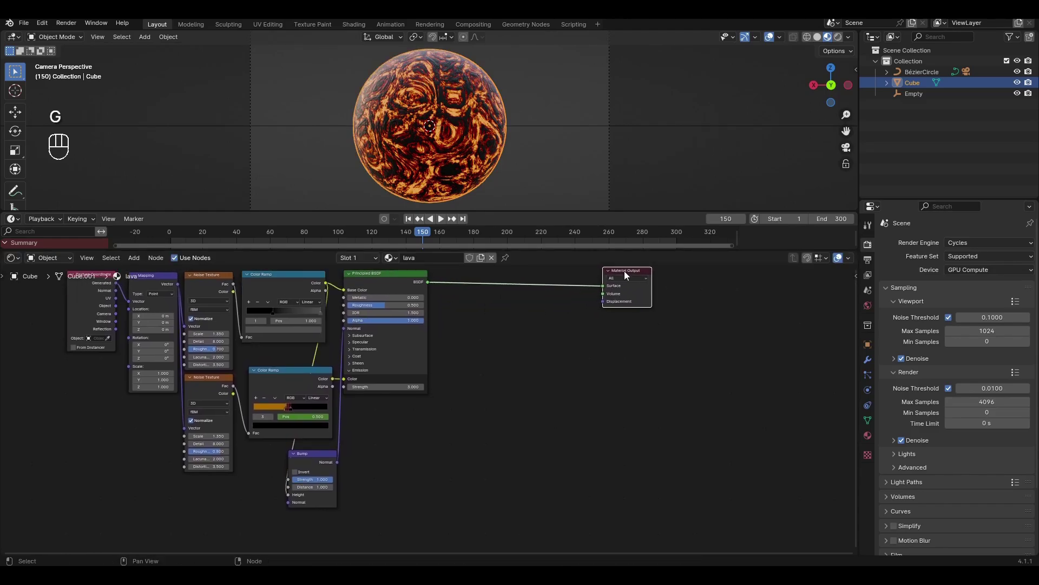
middle_drag(567, 346, 473, 376)
scroll(475, 376, up, 1)
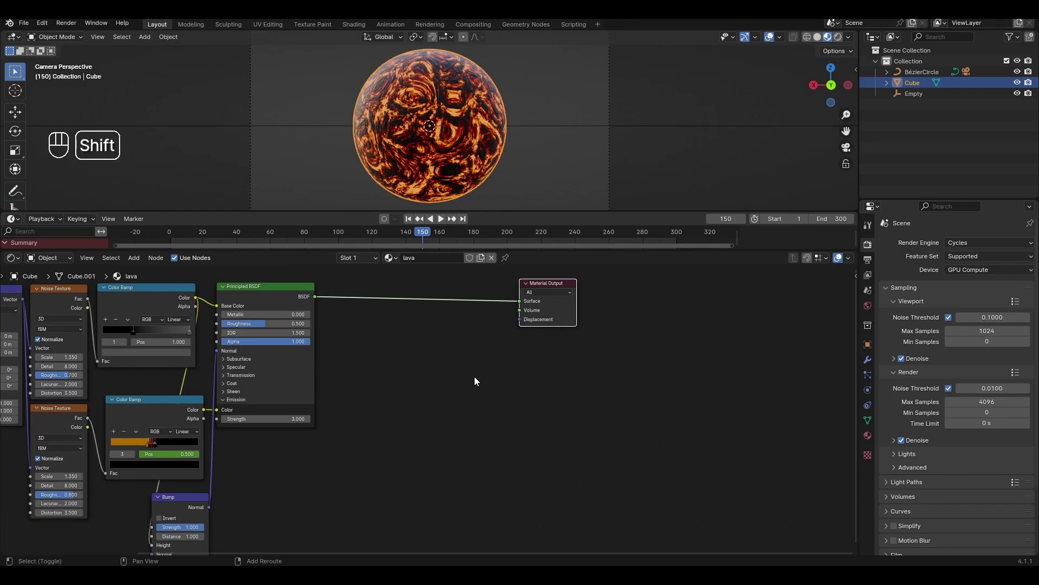
Add a Displacement node and link it to the Material Output's Displacement input
key(shift+a)
text(d)
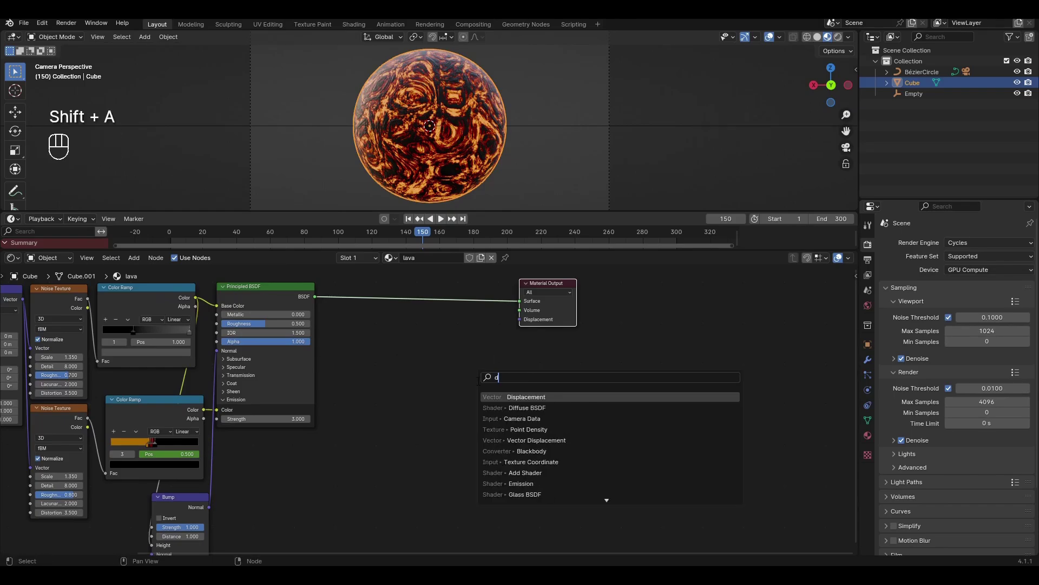
key(Return)
click(509, 358)
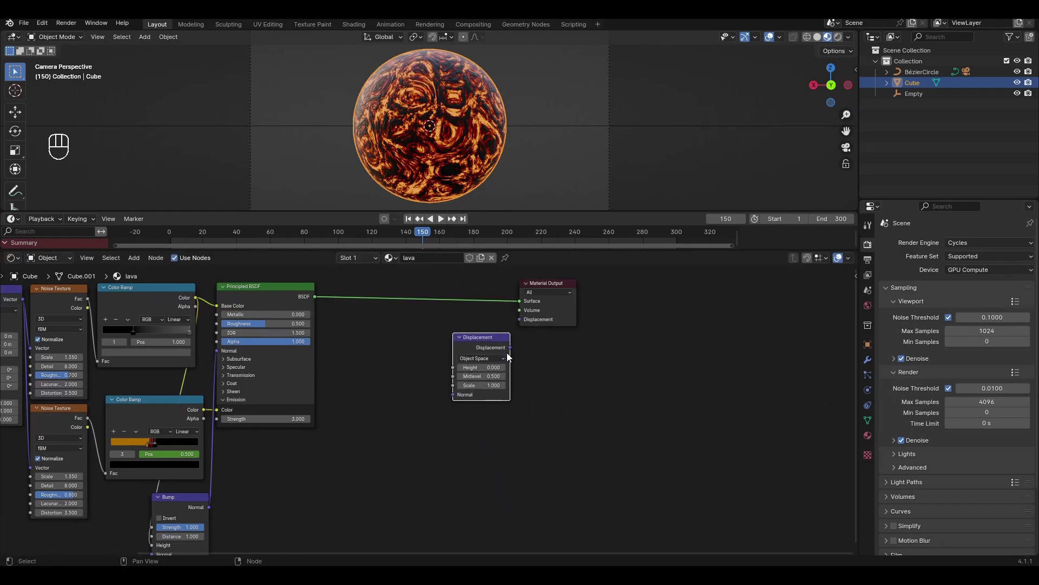
drag(510, 348, 518, 319)
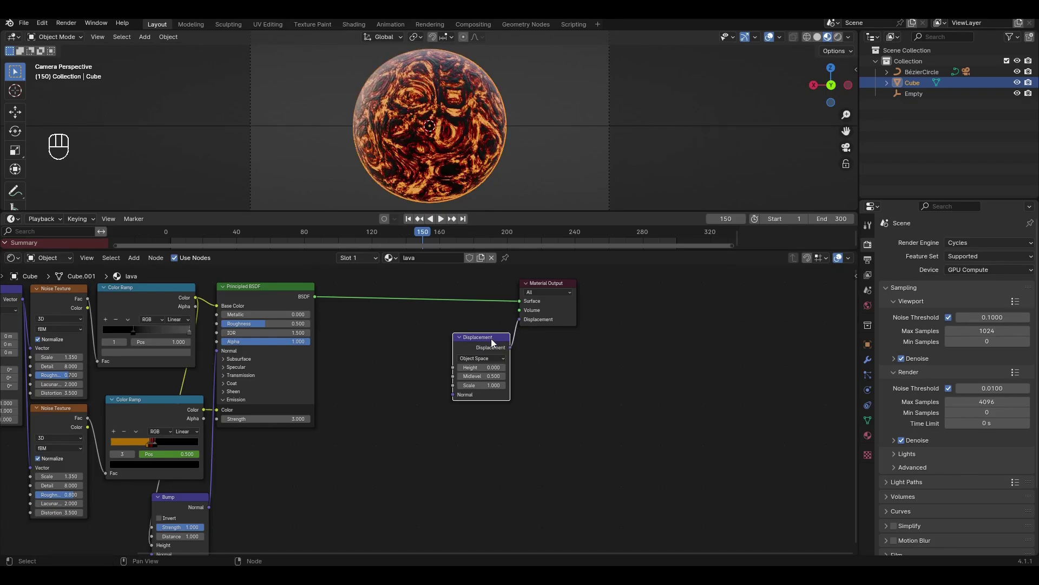
key(n)
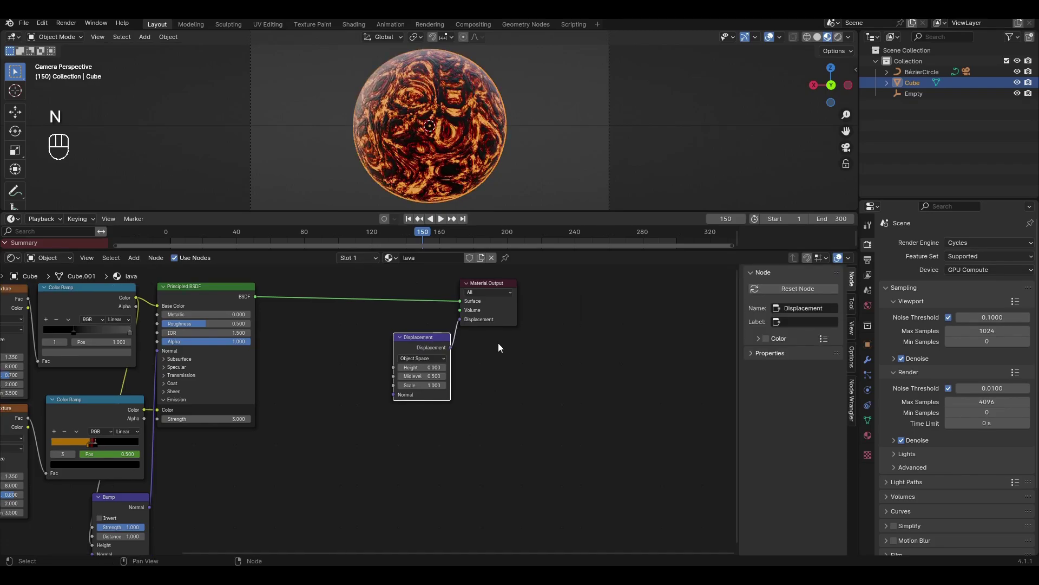
Set the material's Surface Displacement to Displacement and the Cycles Feature Set to Experimental
click(851, 358)
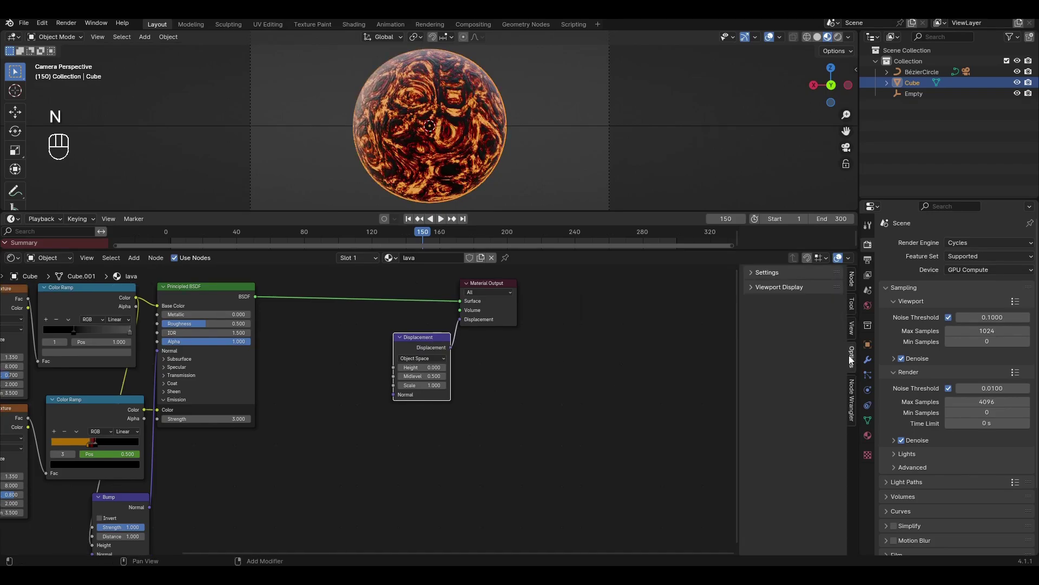
click(767, 273)
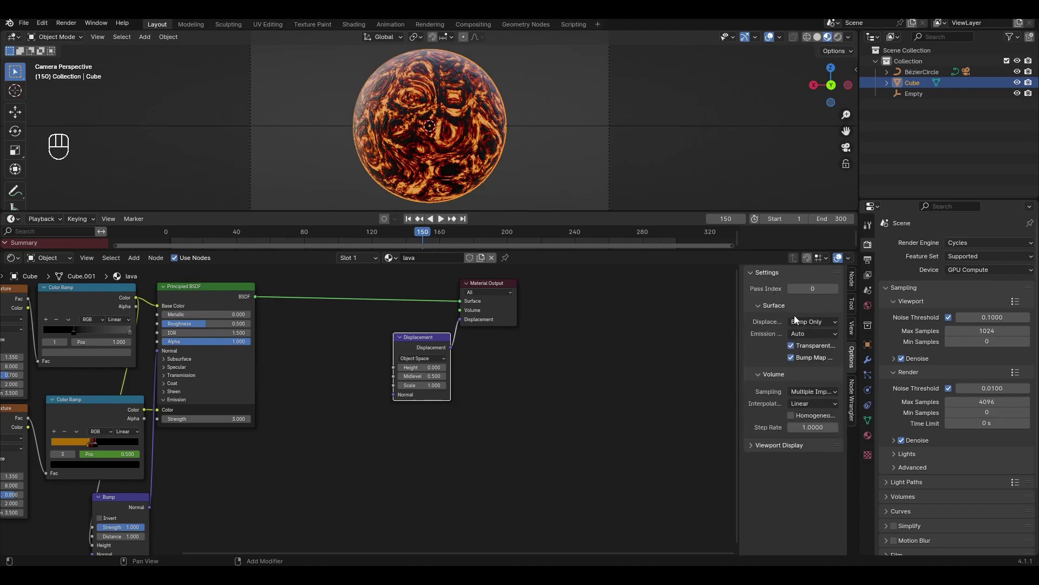
click(812, 322)
click(808, 359)
click(962, 256)
click(967, 280)
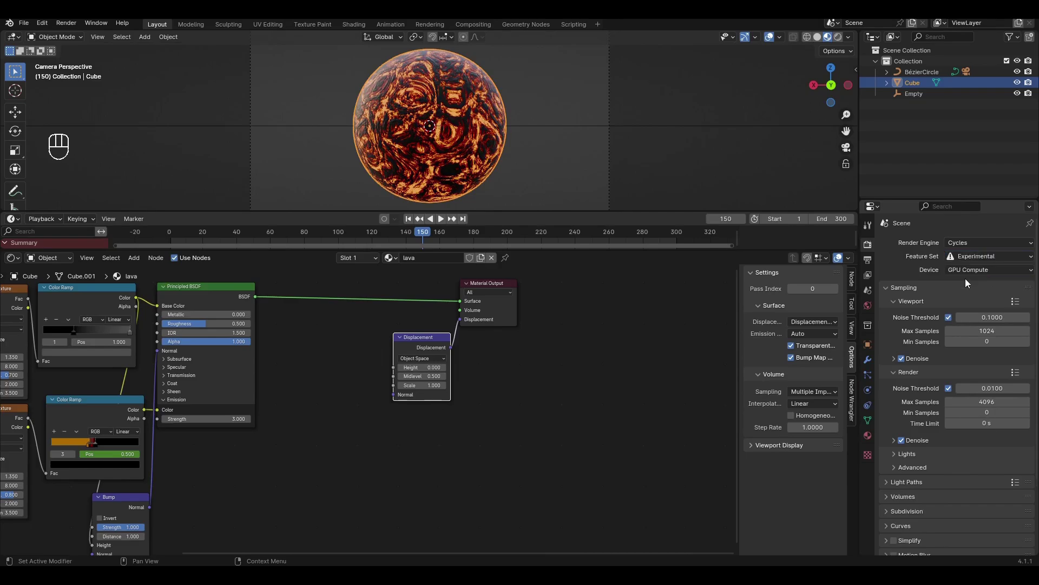
key(n)
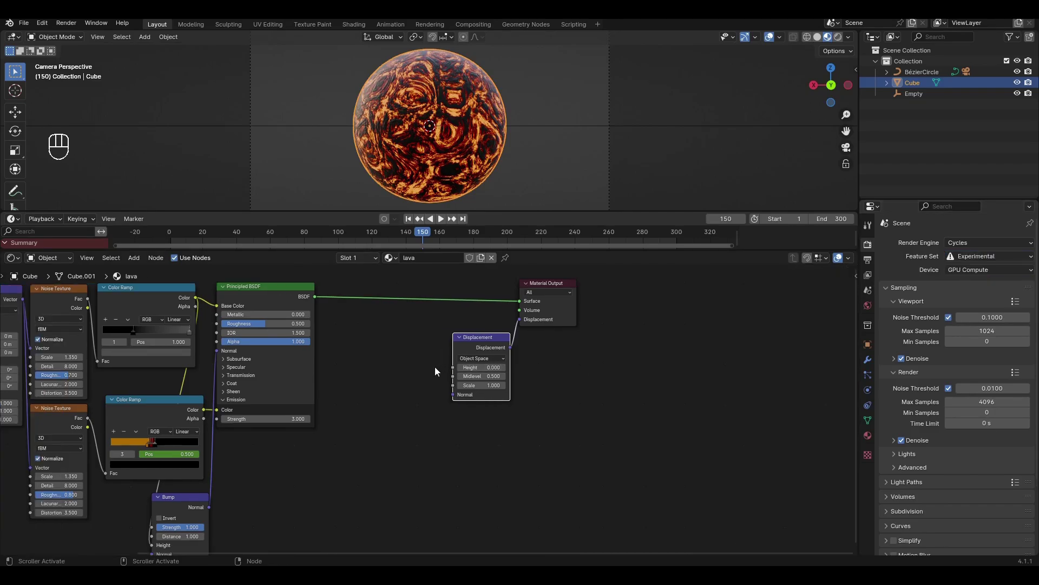
Add a new Color Ramp left of Displacement and feed it the Noise Texture's Fac
key(shift+a)
text(c)
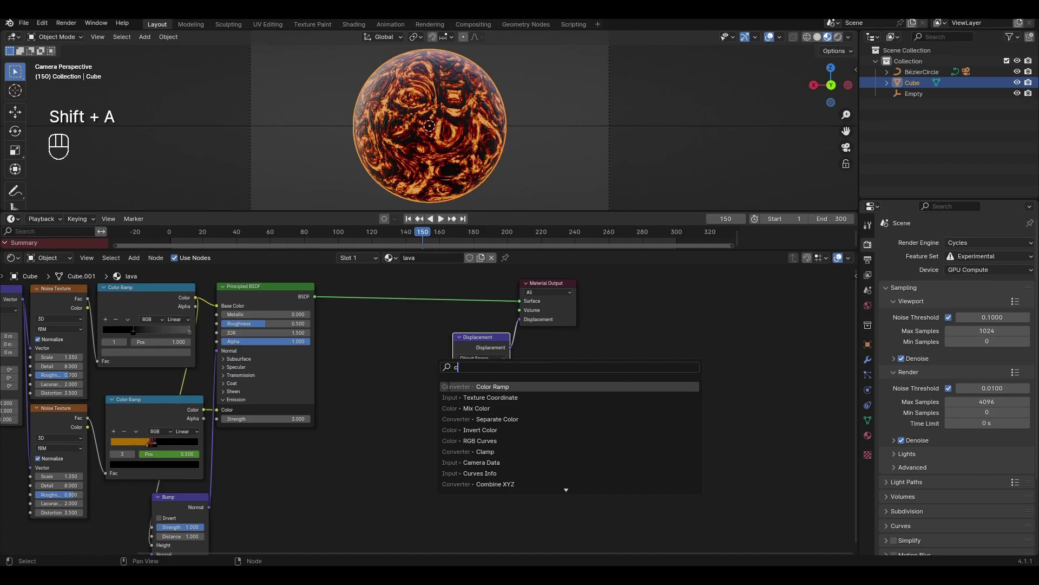
click(448, 387)
click(338, 356)
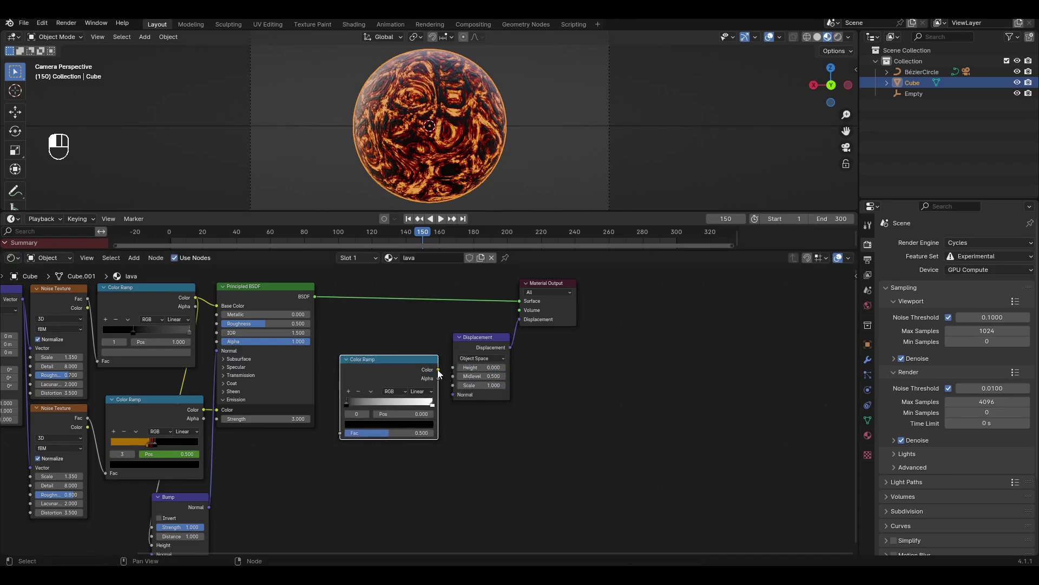
middle_drag(371, 344, 459, 377)
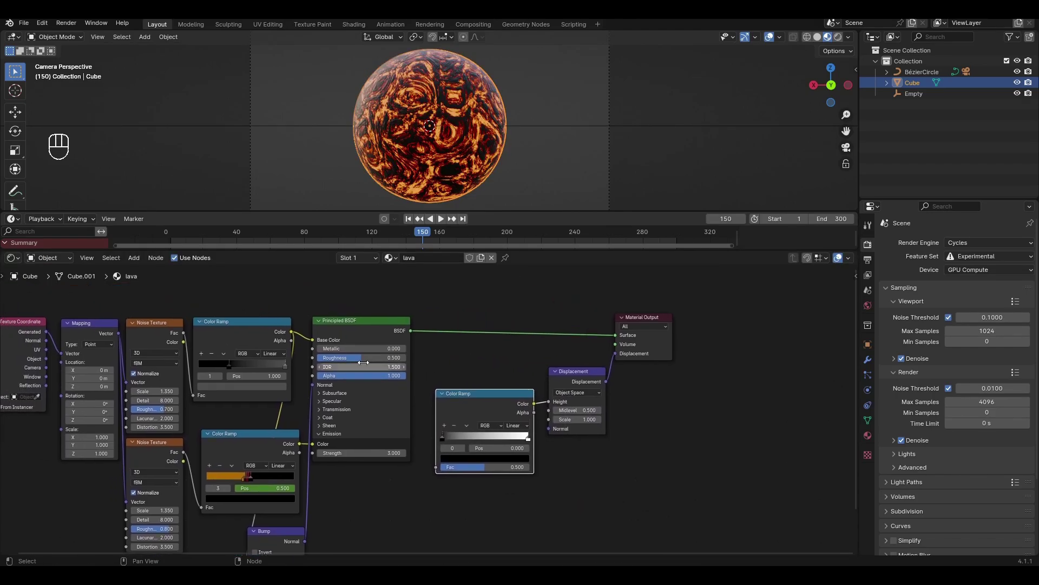
drag(183, 333, 436, 467)
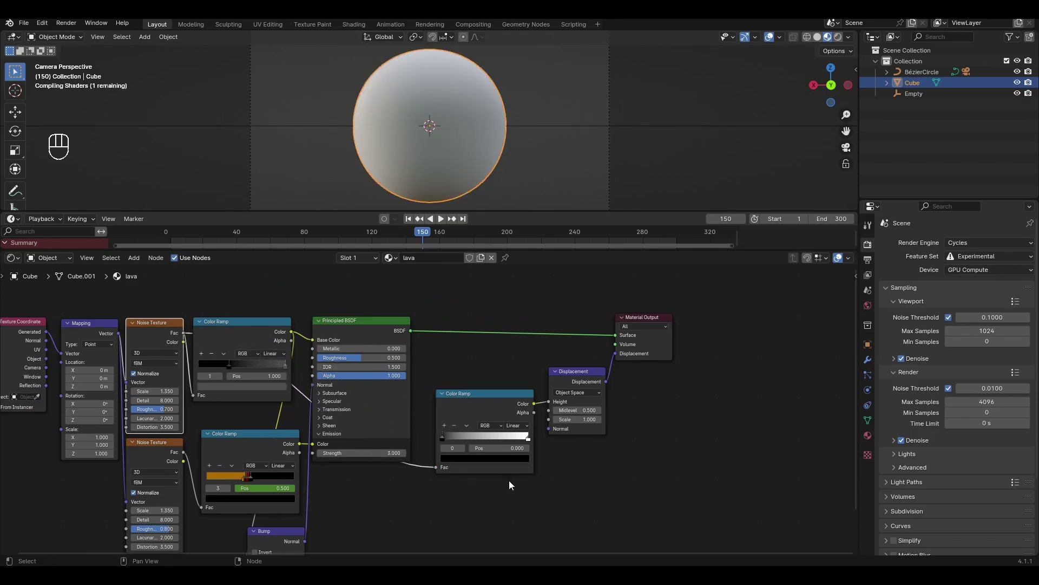
middle_drag(509, 480, 475, 434)
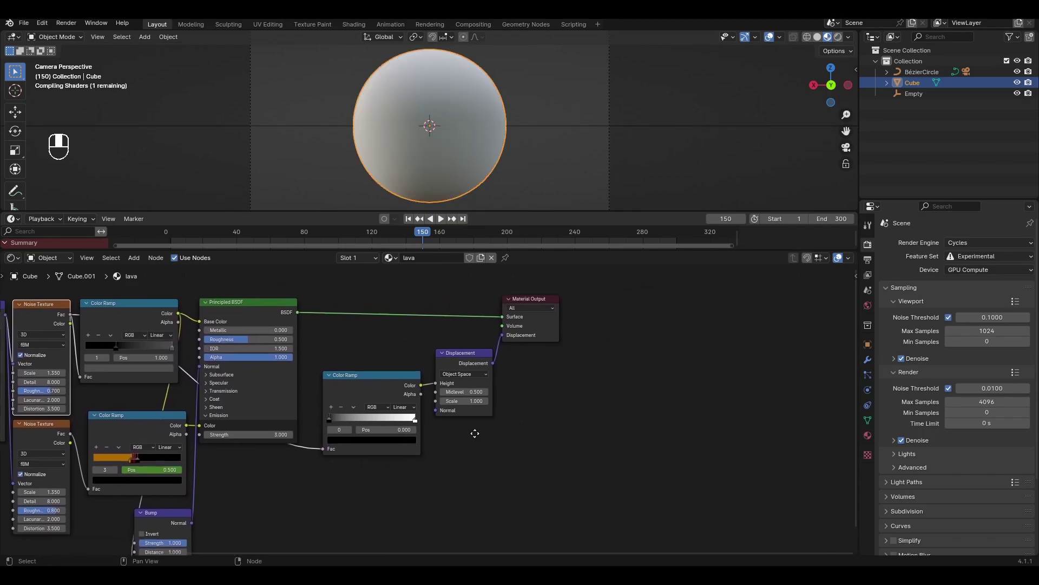
scroll(475, 433, up, 3)
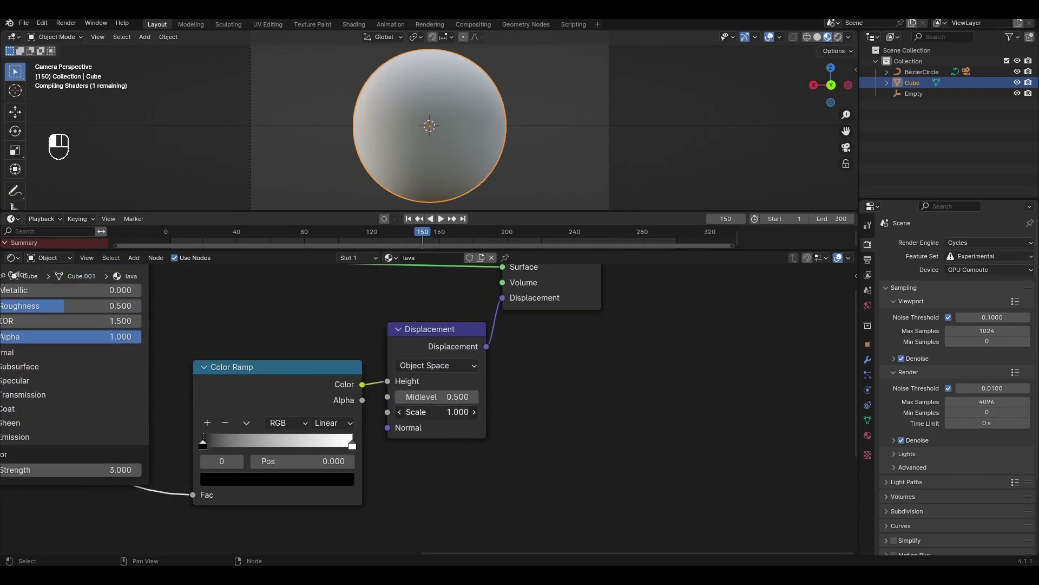
Set the Displacement node's Scale to 0.5
click(445, 412)
text(0.5)
key(Return)
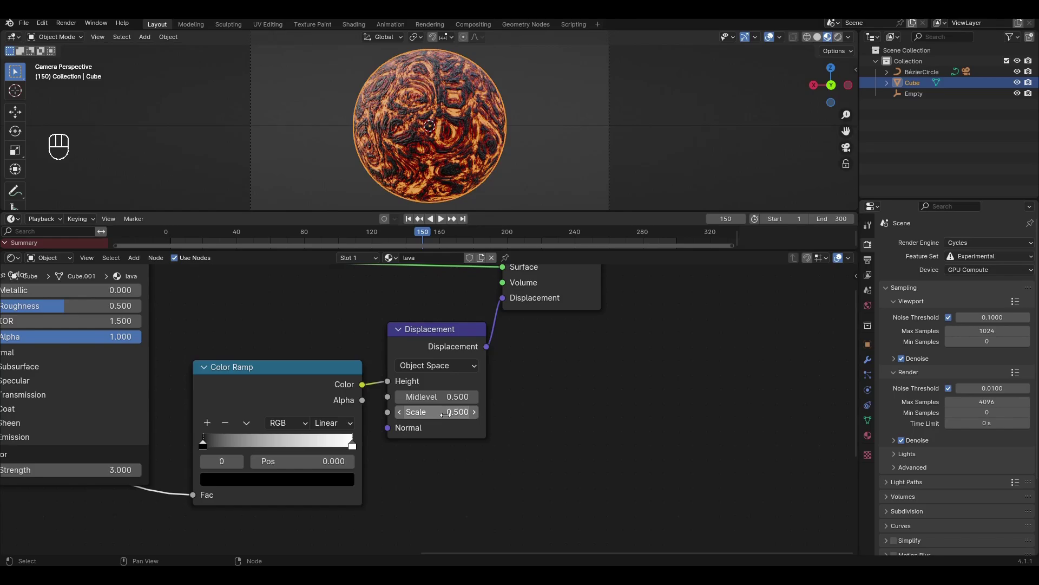
scroll(521, 390, down, 1)
scroll(506, 391, down, 5)
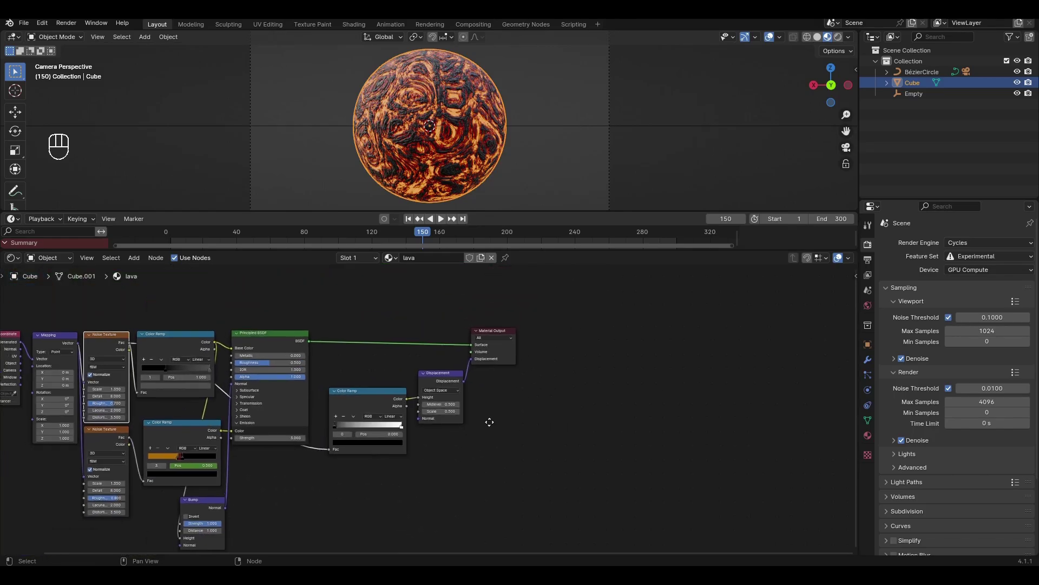
Center the full node tree and switch the 3D viewport to Rendered shading
middle_drag(487, 420, 638, 410)
scroll(638, 410, up, 1)
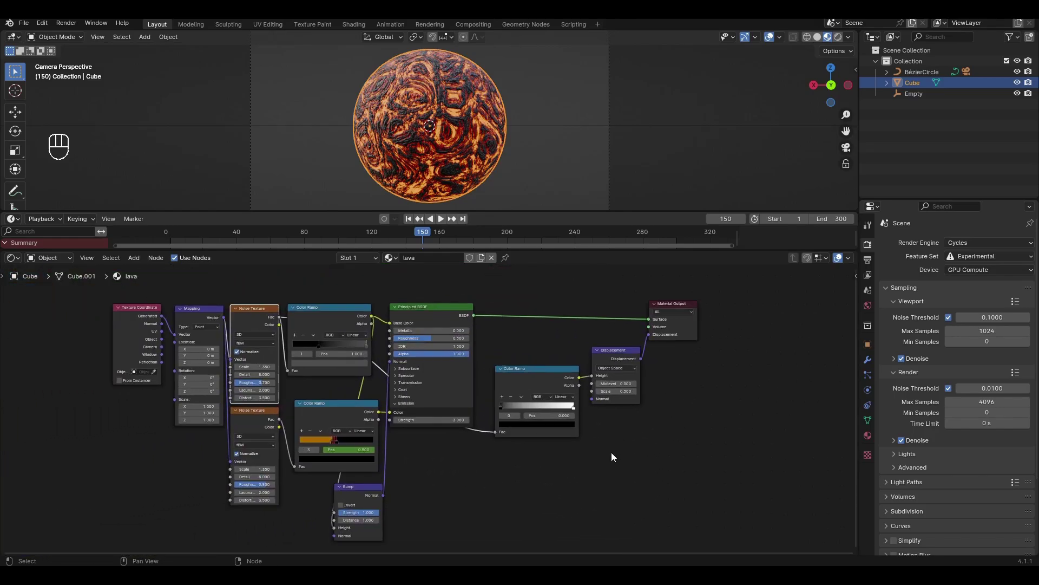
middle_drag(612, 452, 613, 445)
click(837, 37)
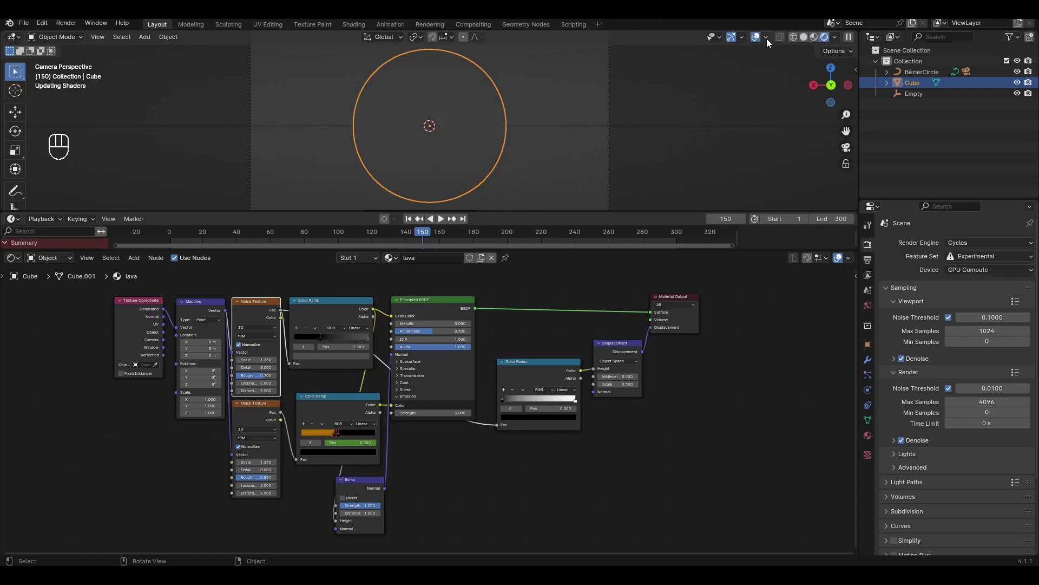